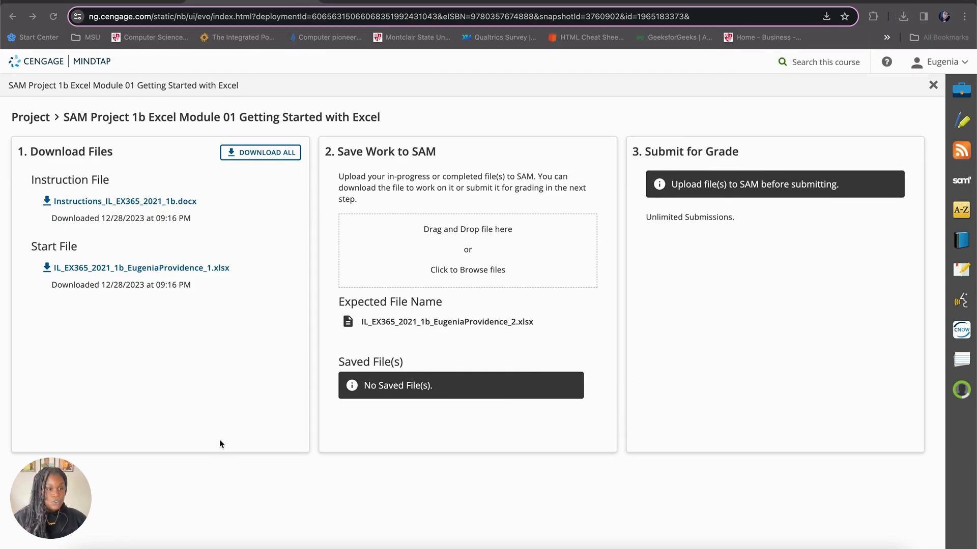
Step: Switch to the Fiducia Bank instruction document in Word and enlarge its window and page for reading
{"action": "left_click", "coordinate": [184, 547]}
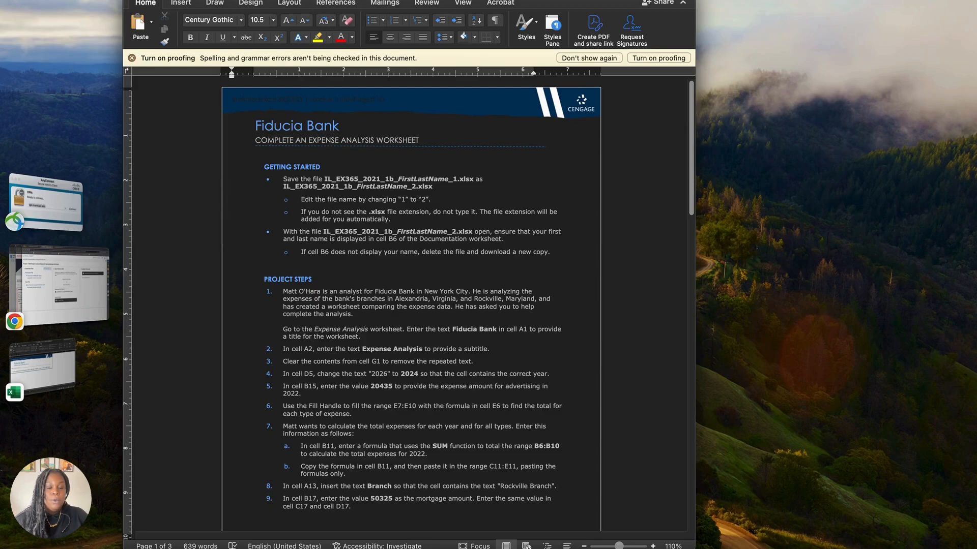
{"action": "left_click", "coordinate": [153, 0]}
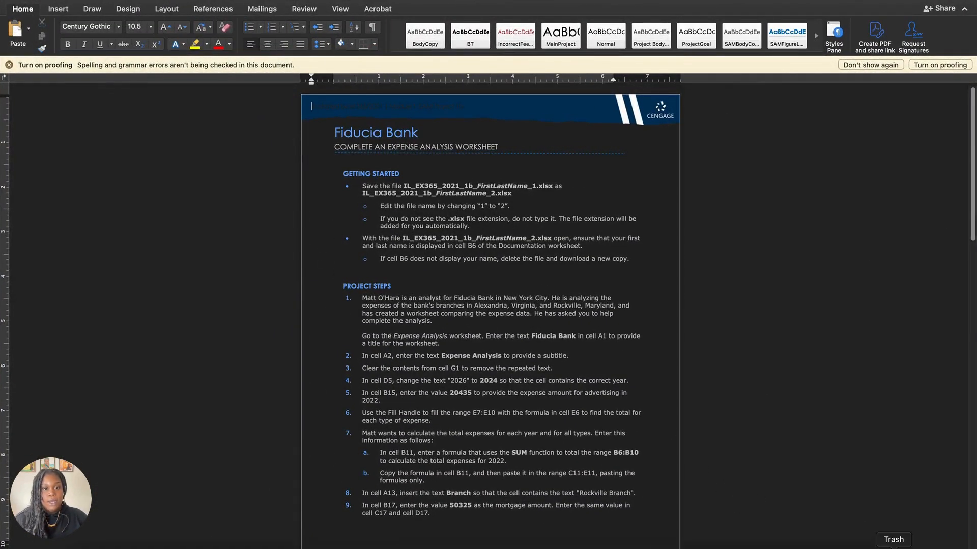
{"action": "scroll", "coordinate": [811, 500], "scroll_direction": "up", "scroll_amount": 5}
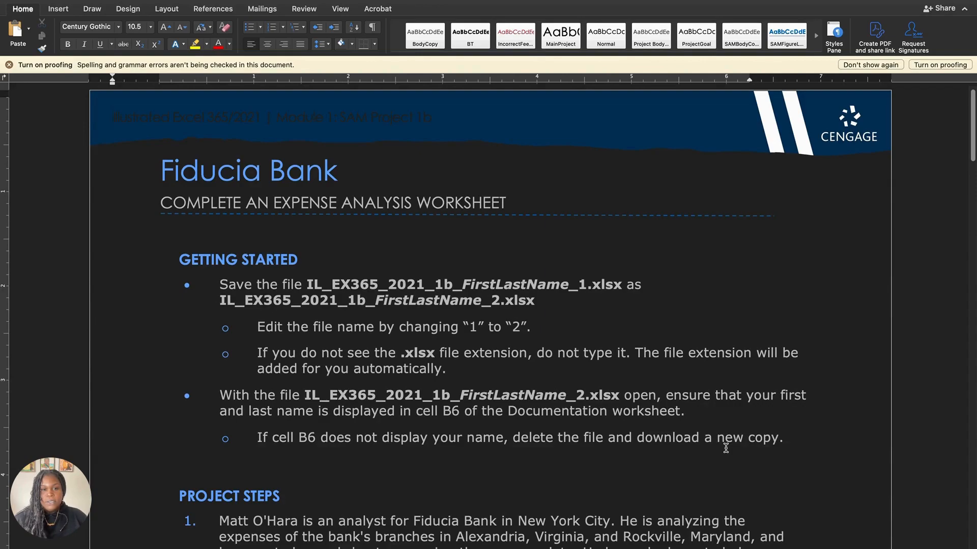
Step: Read through the Getting Started notes, project steps 1 to 14 and the final figure of the Expense Analysis worksheet
{"action": "scroll", "coordinate": [726, 448], "scroll_direction": "down", "scroll_amount": 5}
{"action": "scroll", "coordinate": [726, 448], "scroll_direction": "down", "scroll_amount": 7}
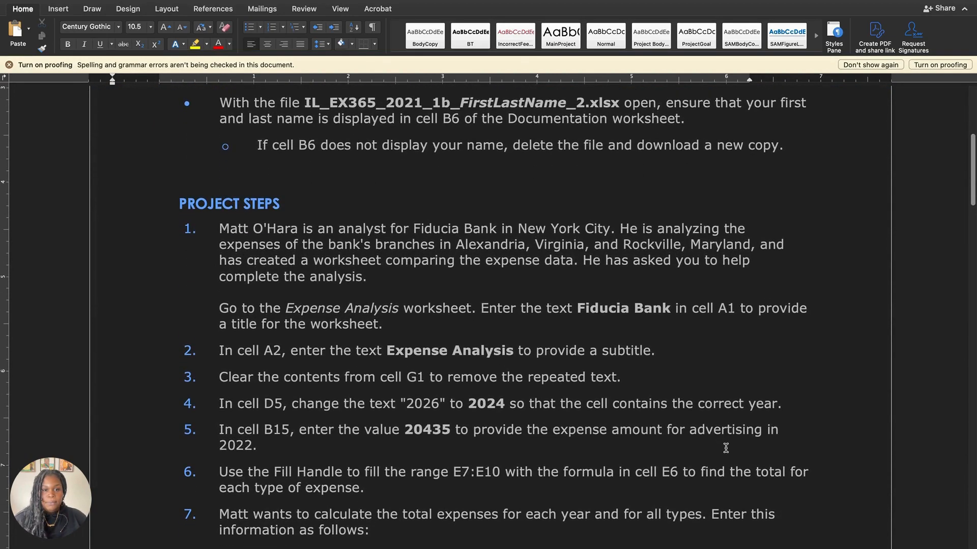
{"action": "scroll", "coordinate": [726, 448], "scroll_direction": "down", "scroll_amount": 8}
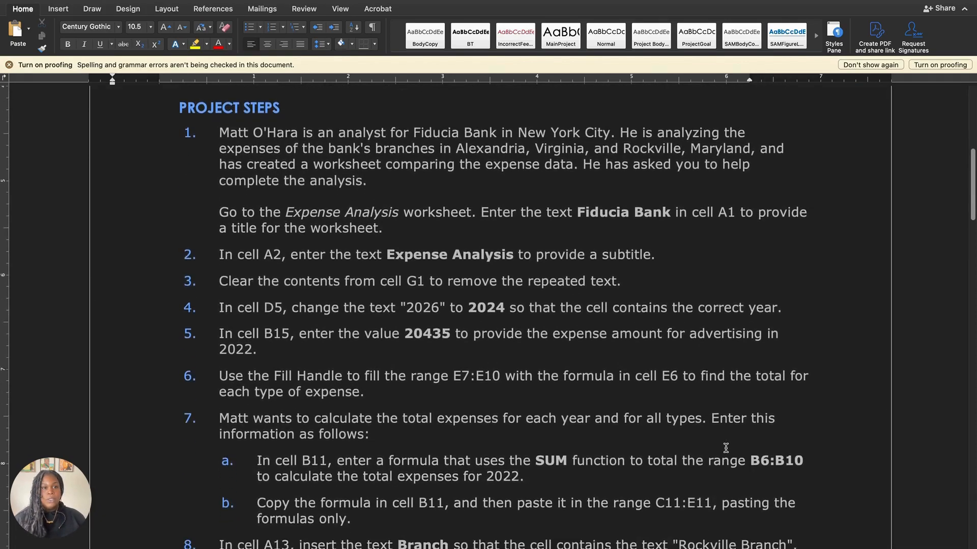
{"action": "scroll", "coordinate": [726, 449], "scroll_direction": "down", "scroll_amount": 11}
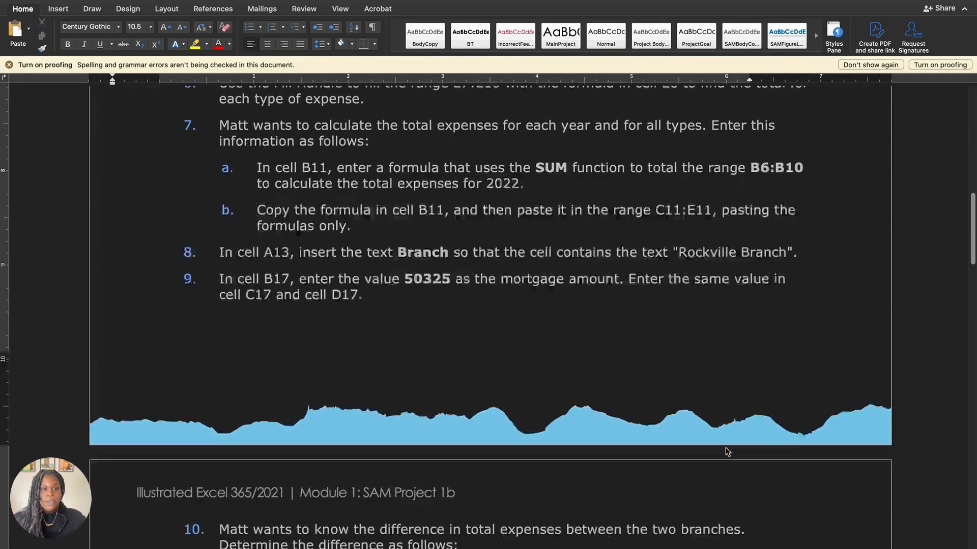
{"action": "scroll", "coordinate": [726, 448], "scroll_direction": "down", "scroll_amount": 8}
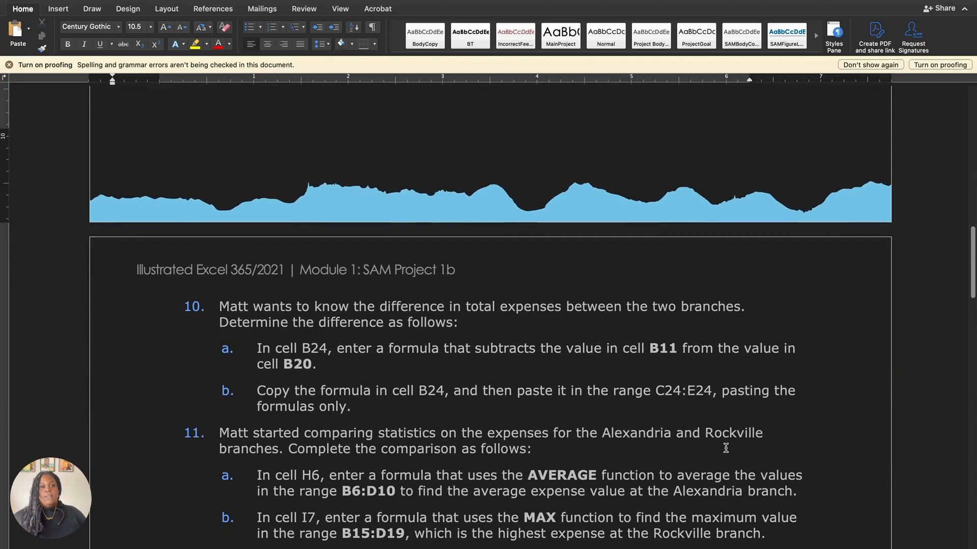
{"action": "scroll", "coordinate": [726, 448], "scroll_direction": "down", "scroll_amount": 9}
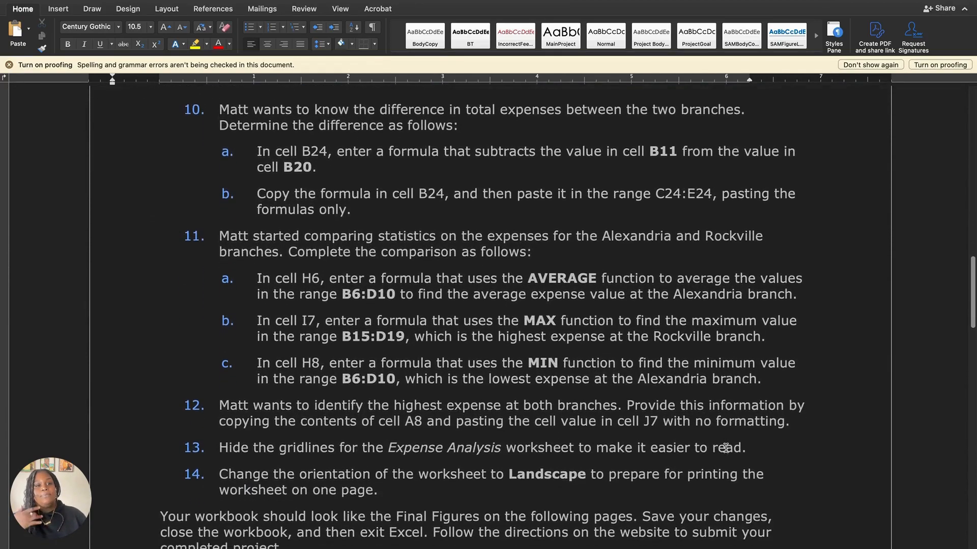
{"action": "scroll", "coordinate": [726, 448], "scroll_direction": "down", "scroll_amount": 8}
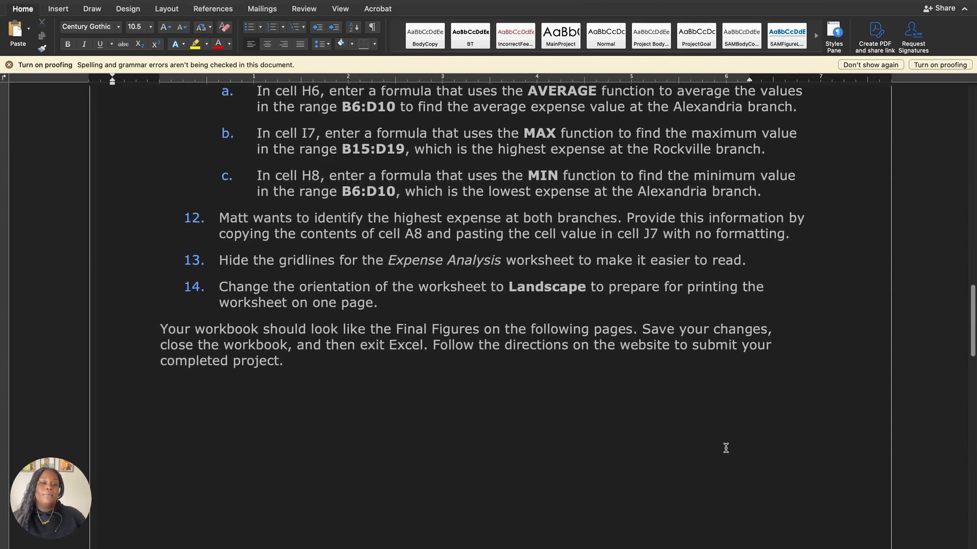
{"action": "scroll", "coordinate": [726, 448], "scroll_direction": "up", "scroll_amount": 7}
{"action": "scroll", "coordinate": [726, 448], "scroll_direction": "down", "scroll_amount": 9}
{"action": "scroll", "coordinate": [726, 448], "scroll_direction": "down", "scroll_amount": 15}
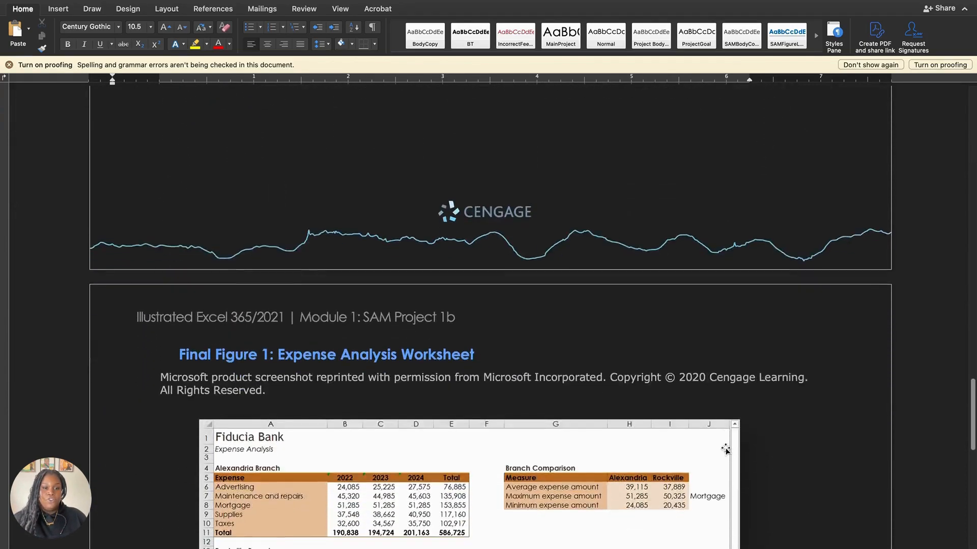
{"action": "scroll", "coordinate": [726, 449], "scroll_direction": "down", "scroll_amount": 7}
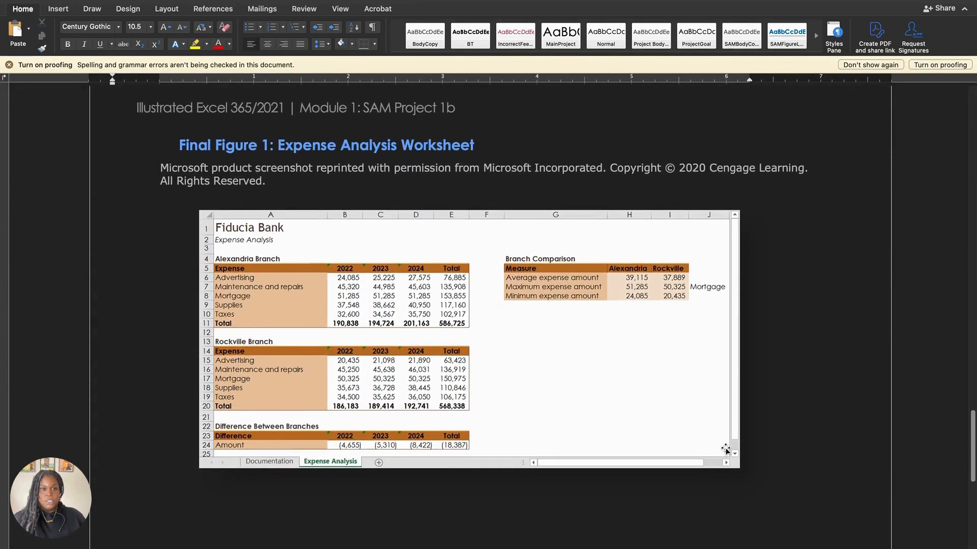
{"action": "scroll", "coordinate": [726, 449], "scroll_direction": "down", "scroll_amount": 8}
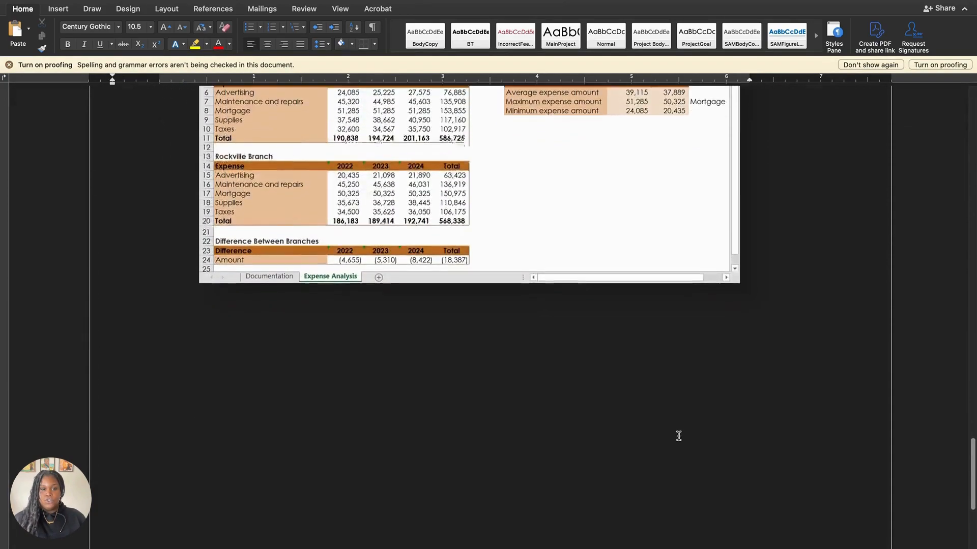
{"action": "scroll", "coordinate": [651, 365], "scroll_direction": "down", "scroll_amount": 10}
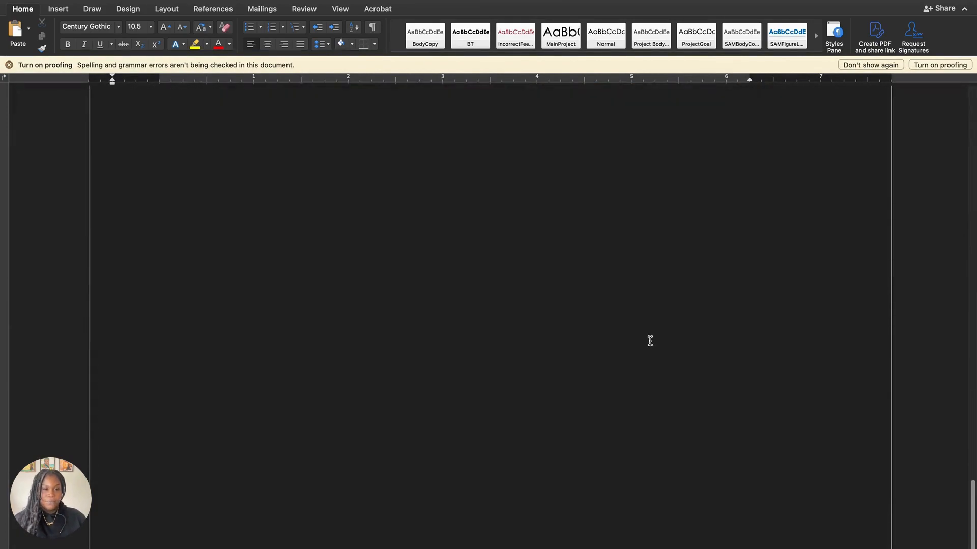
{"action": "scroll", "coordinate": [649, 341], "scroll_direction": "down", "scroll_amount": 3}
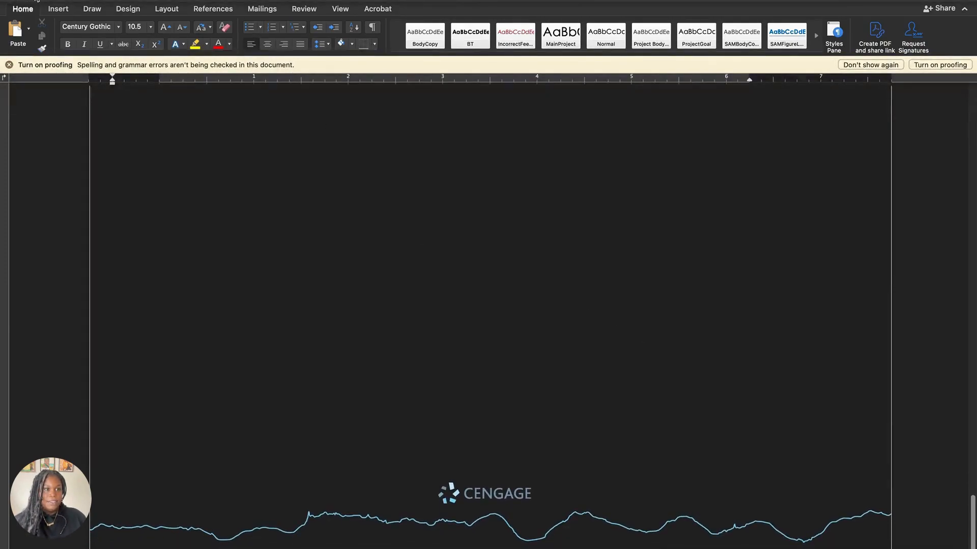
Step: Shrink the Word window, switch to the Excel start workbook, and fit its window to full height along the screen's left edge
{"action": "left_click", "coordinate": [36, 1]}
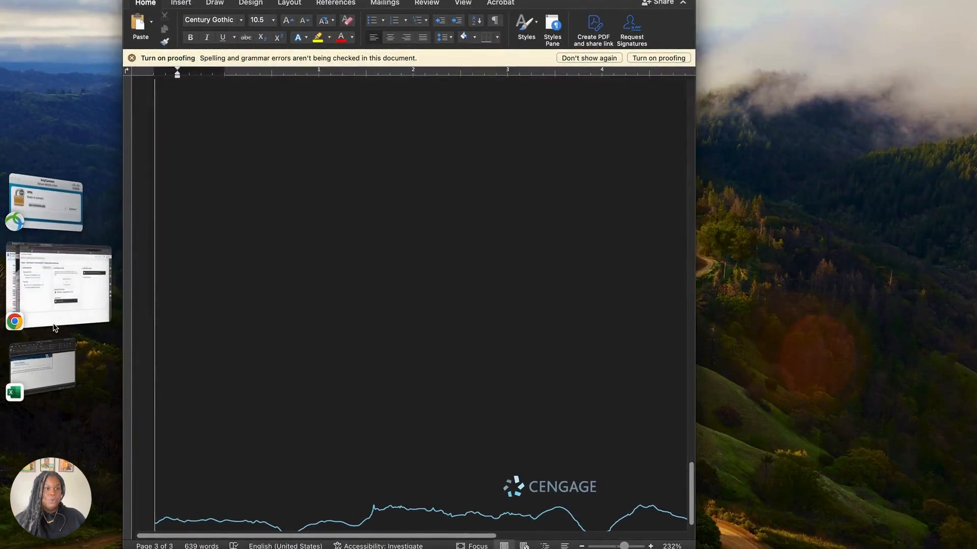
{"action": "left_click", "coordinate": [53, 359]}
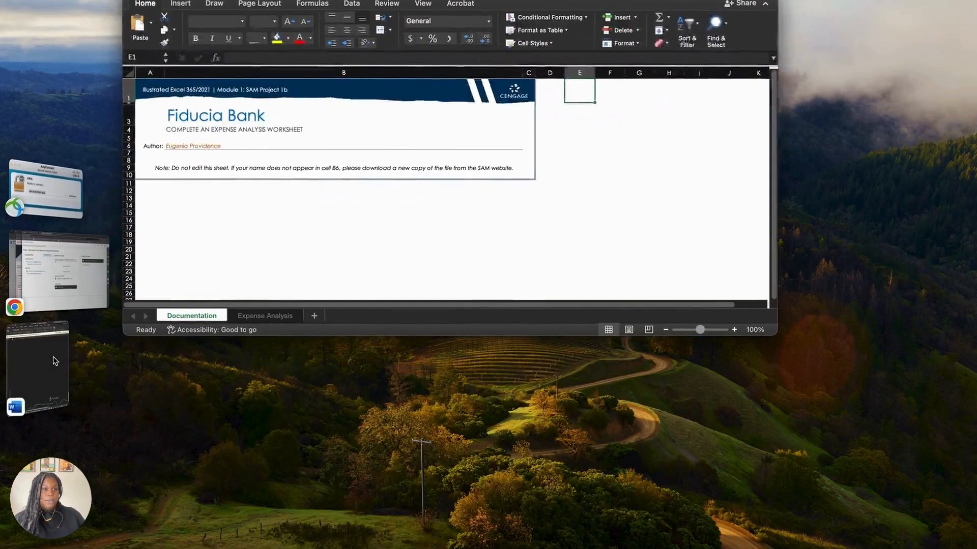
{"action": "double_click", "coordinate": [140, 336]}
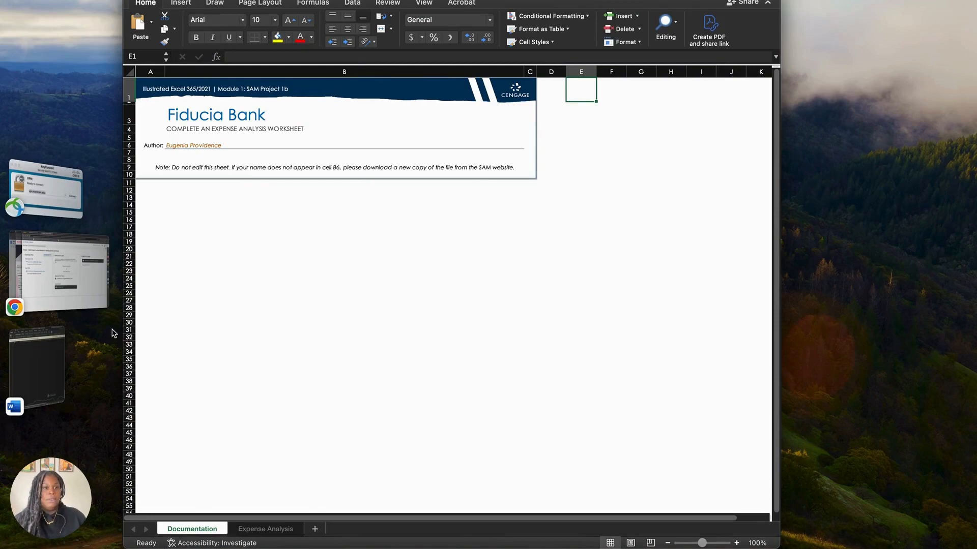
{"action": "left_click_drag", "start_coordinate": [575, 0], "coordinate": [452, 0]}
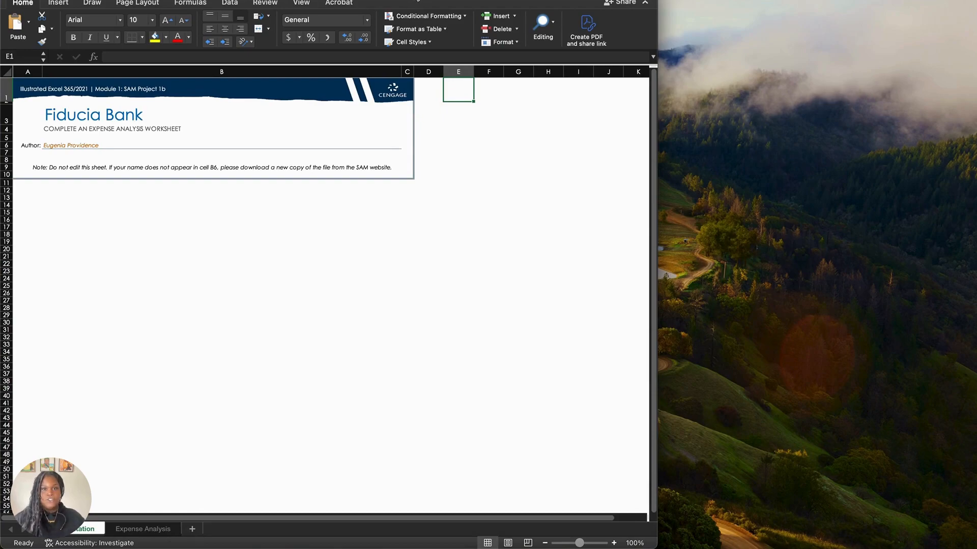
Step: Bring the Word instructions beside the workbook, dismiss the proofing notice, and narrow the document window
{"action": "mouse_move", "coordinate": [24, 351]}
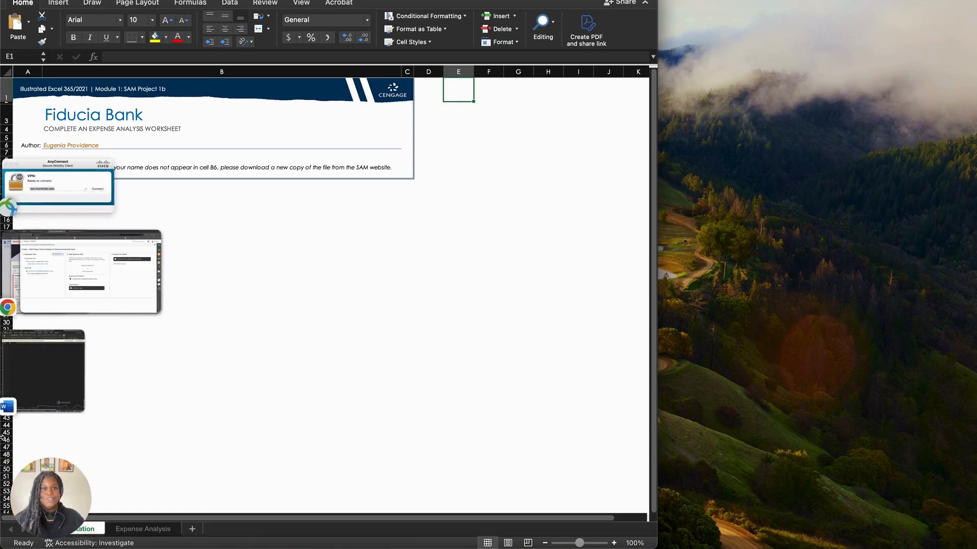
{"action": "left_click", "coordinate": [53, 366]}
{"action": "left_click_drag", "start_coordinate": [645, 109], "coordinate": [645, 0]}
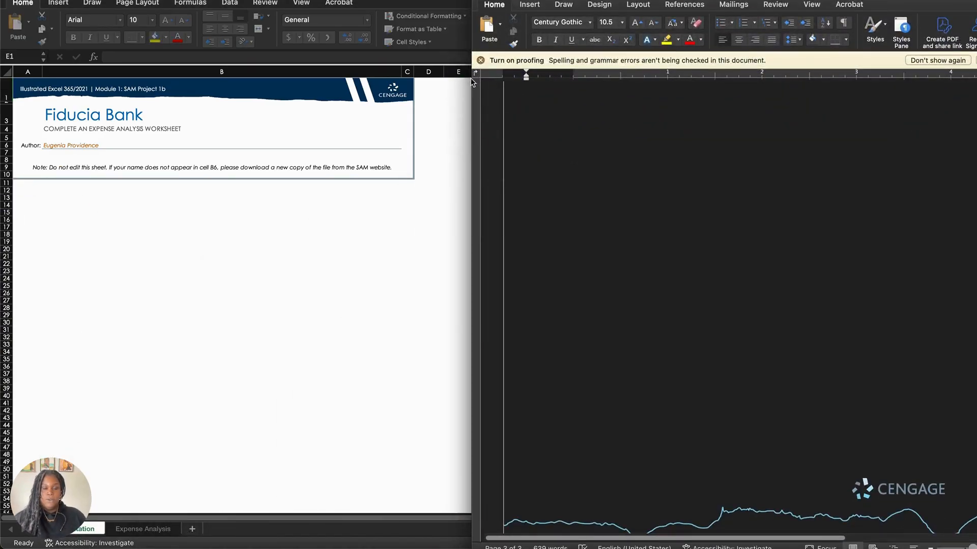
{"action": "left_click", "coordinate": [480, 61]}
{"action": "left_click_drag", "start_coordinate": [472, 77], "coordinate": [580, 86]}
Step: Return to the Getting Started section of the instructions with its text sized to fit the narrowed window
{"action": "scroll", "coordinate": [710, 177], "scroll_direction": "up", "scroll_amount": 18}
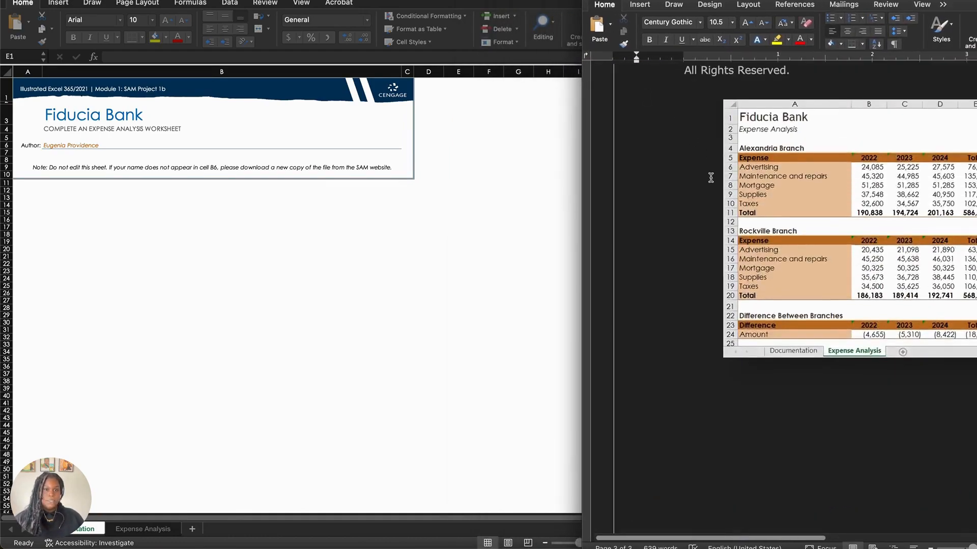
{"action": "scroll", "coordinate": [711, 178], "scroll_direction": "up", "scroll_amount": 10}
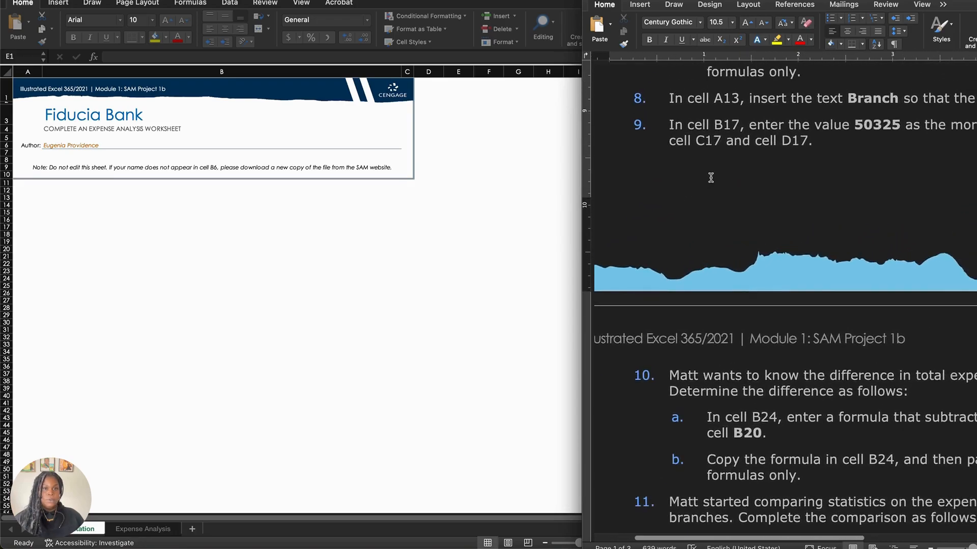
{"action": "scroll", "coordinate": [711, 177], "scroll_direction": "up", "scroll_amount": 10}
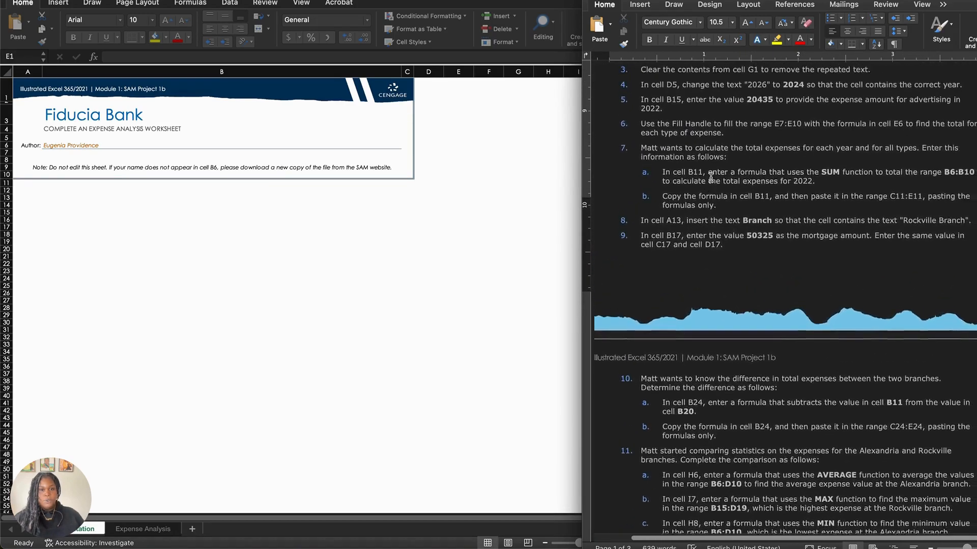
{"action": "scroll", "coordinate": [710, 177], "scroll_direction": "up", "scroll_amount": 5}
{"action": "scroll", "coordinate": [711, 177], "scroll_direction": "down", "scroll_amount": 2}
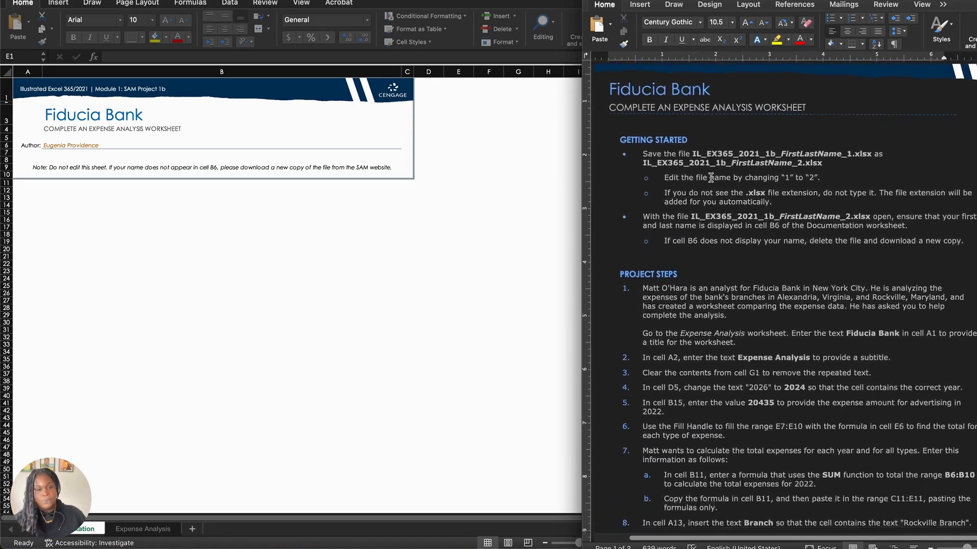
Step: Open the Expense Analysis worksheet, fitting the workbook beside the instructions at 120% zoom
{"action": "left_click", "coordinate": [293, 270]}
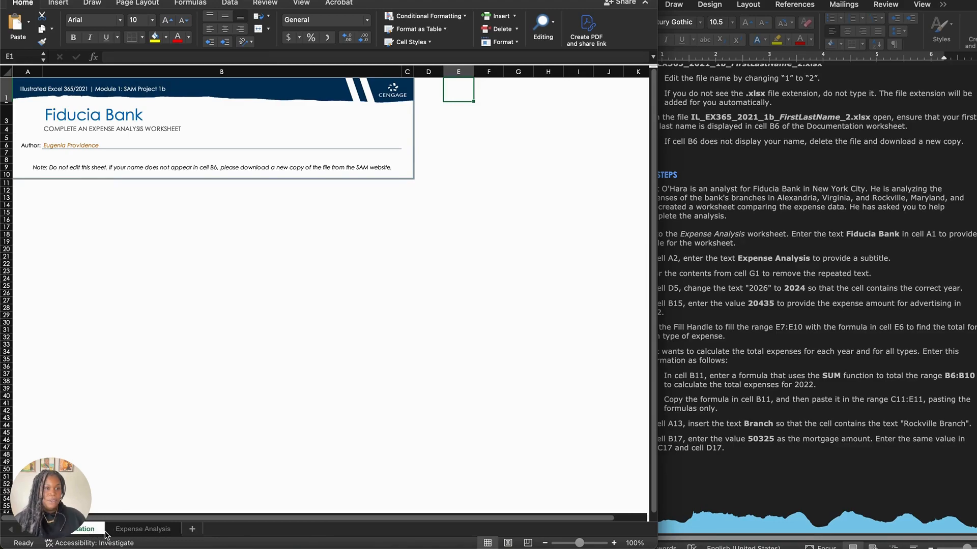
{"action": "left_click", "coordinate": [129, 530]}
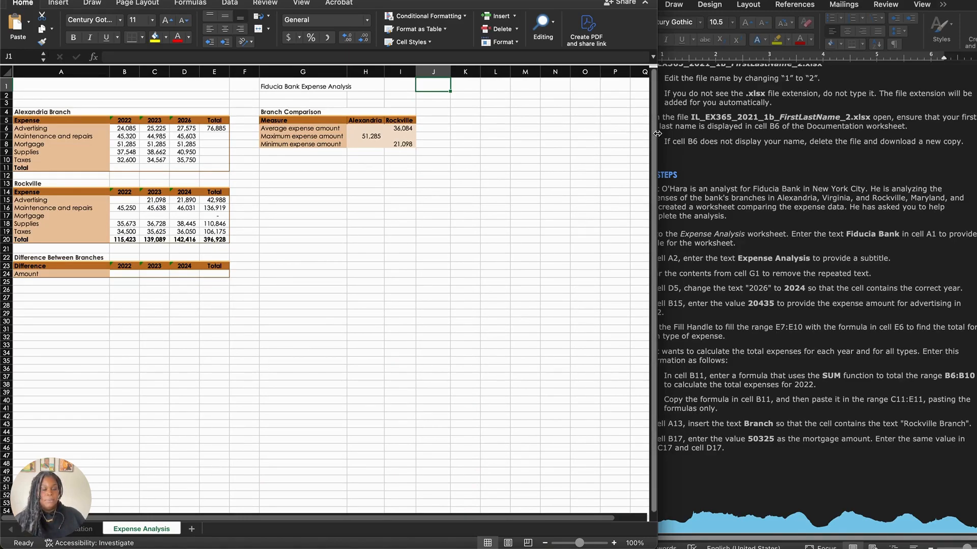
{"action": "left_click_drag", "start_coordinate": [656, 133], "coordinate": [579, 149]}
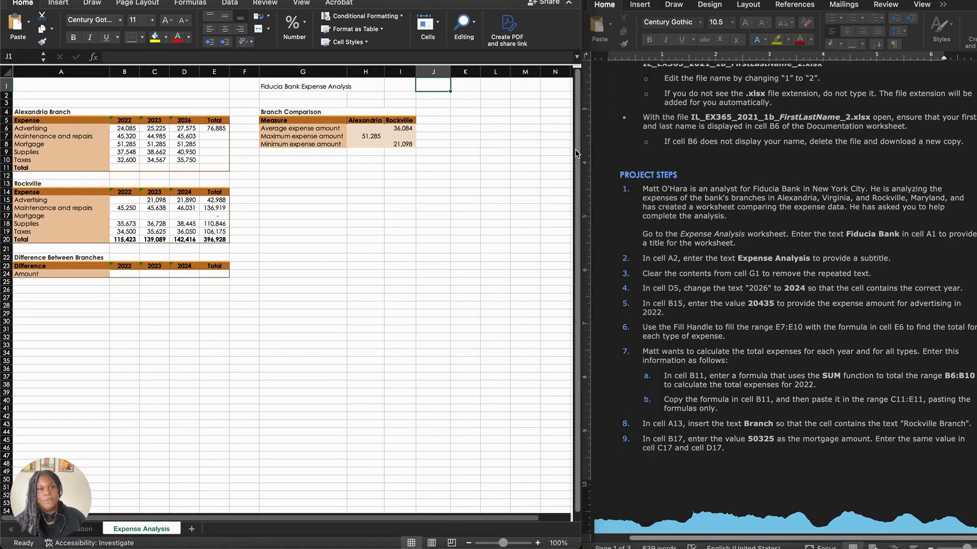
{"action": "left_click", "coordinate": [537, 543]}
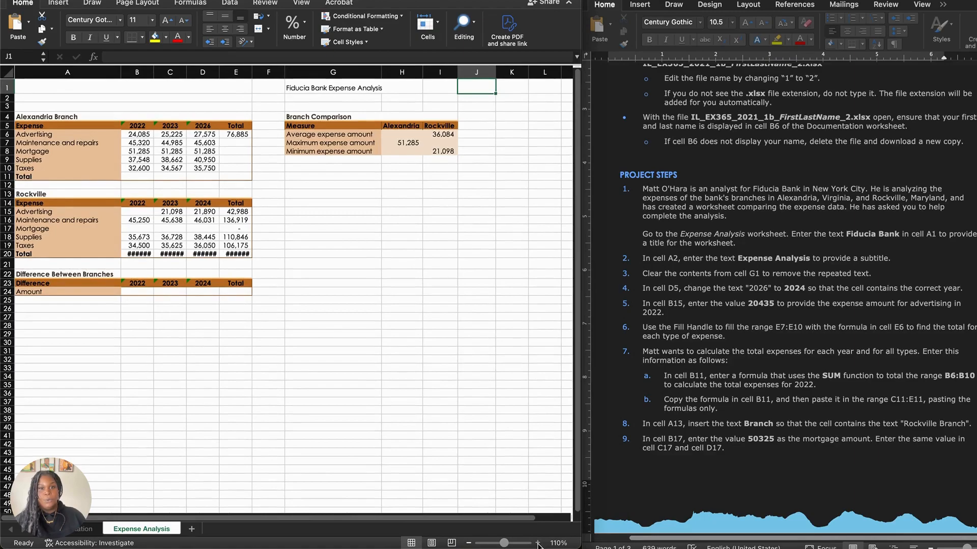
{"action": "left_click", "coordinate": [538, 543]}
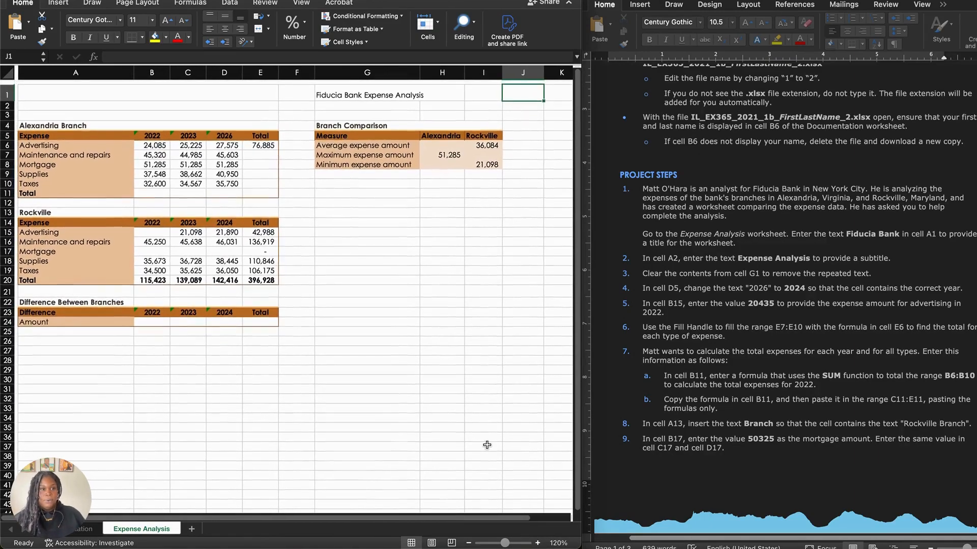
Step: Enter the title "Fiducia Bank" in cell A1 of the Expense Analysis worksheet
{"action": "scroll", "coordinate": [650, 209], "scroll_direction": "down", "scroll_amount": 2}
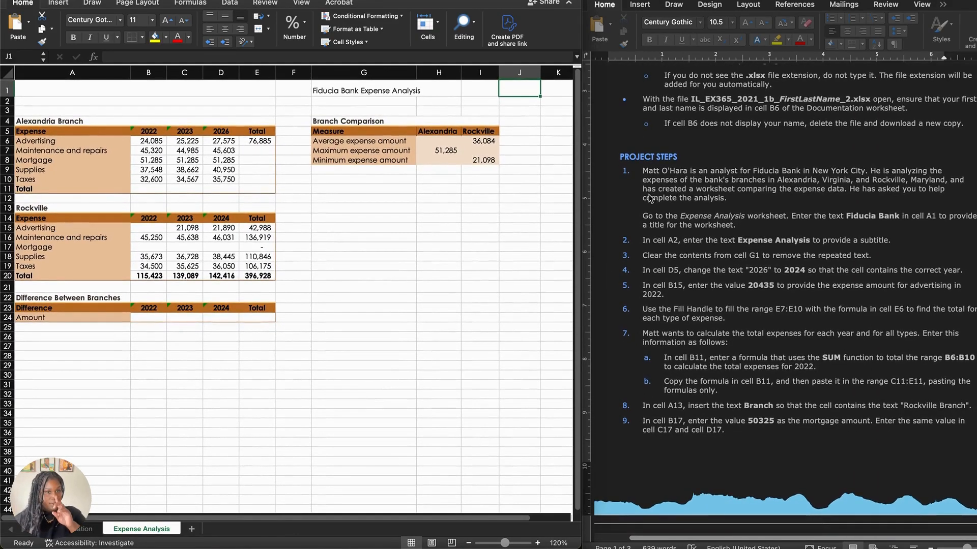
{"action": "left_click", "coordinate": [648, 176]}
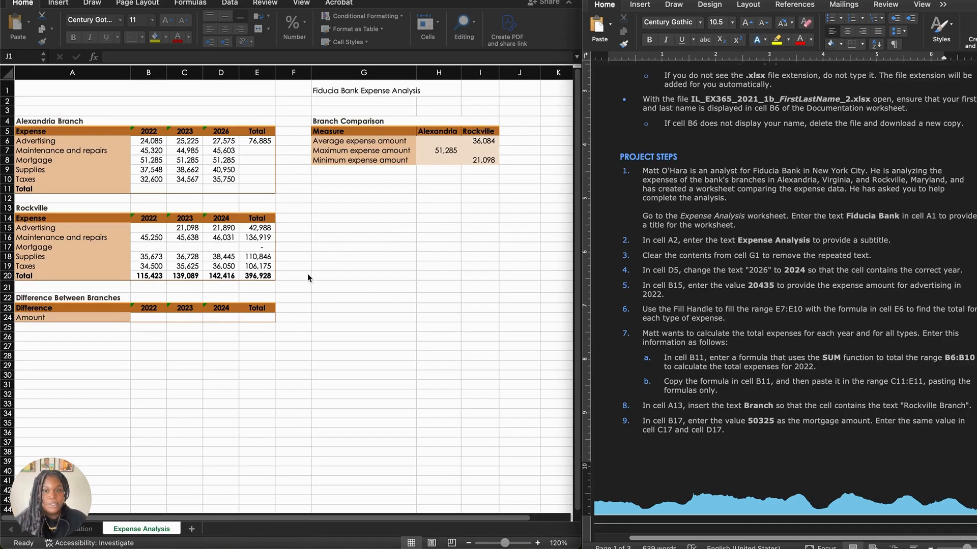
{"action": "scroll", "coordinate": [293, 292], "scroll_direction": "down", "scroll_amount": 2}
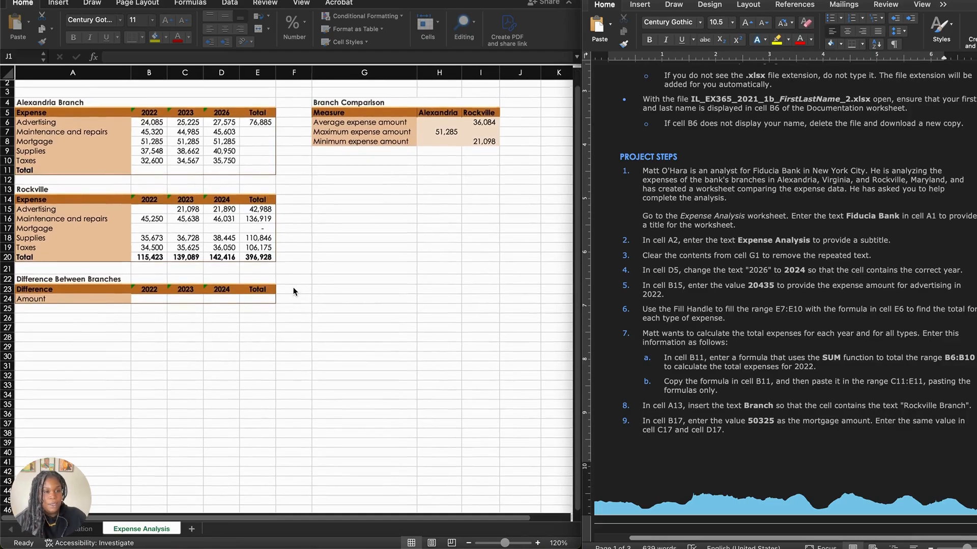
{"action": "scroll", "coordinate": [293, 292], "scroll_direction": "up", "scroll_amount": 3}
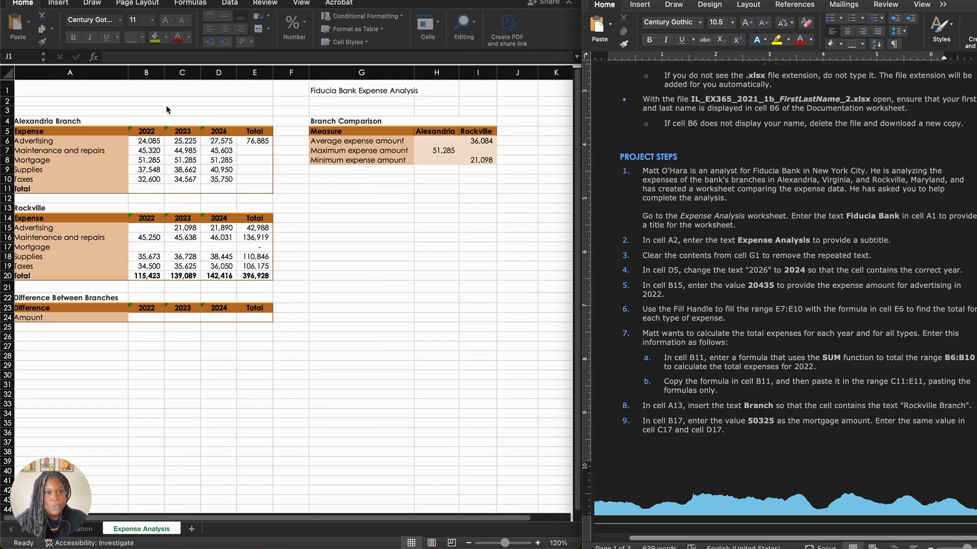
{"action": "left_click", "coordinate": [159, 89]}
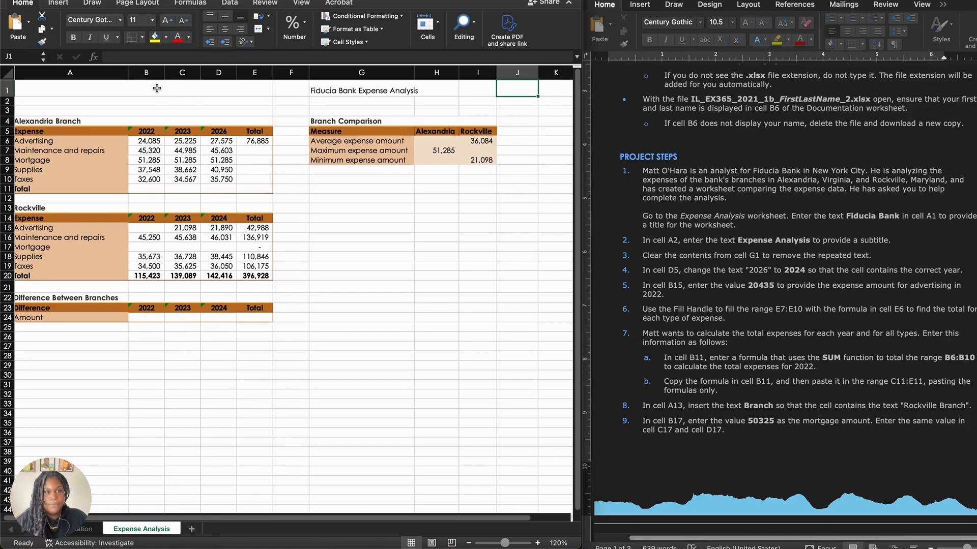
{"action": "left_click", "coordinate": [159, 87]}
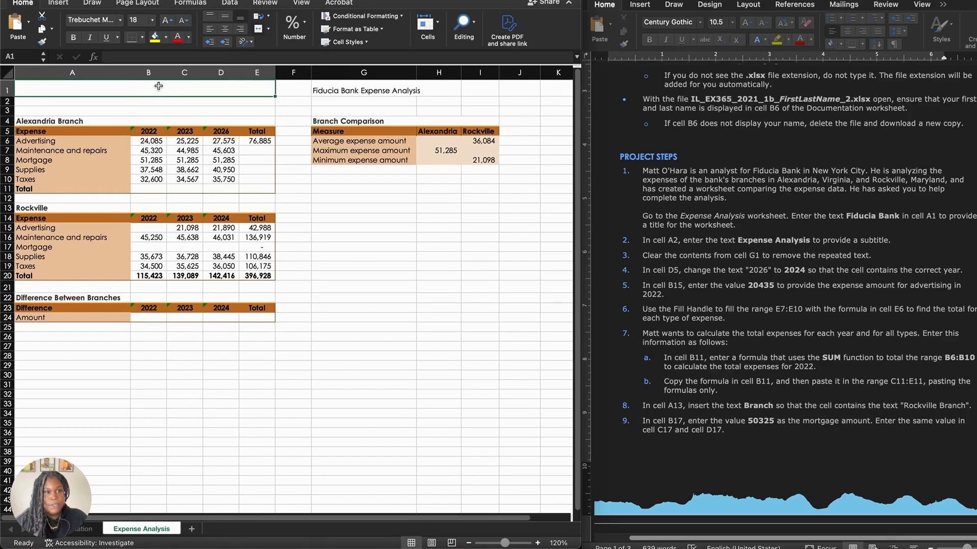
{"action": "type", "text": "Fidu"}
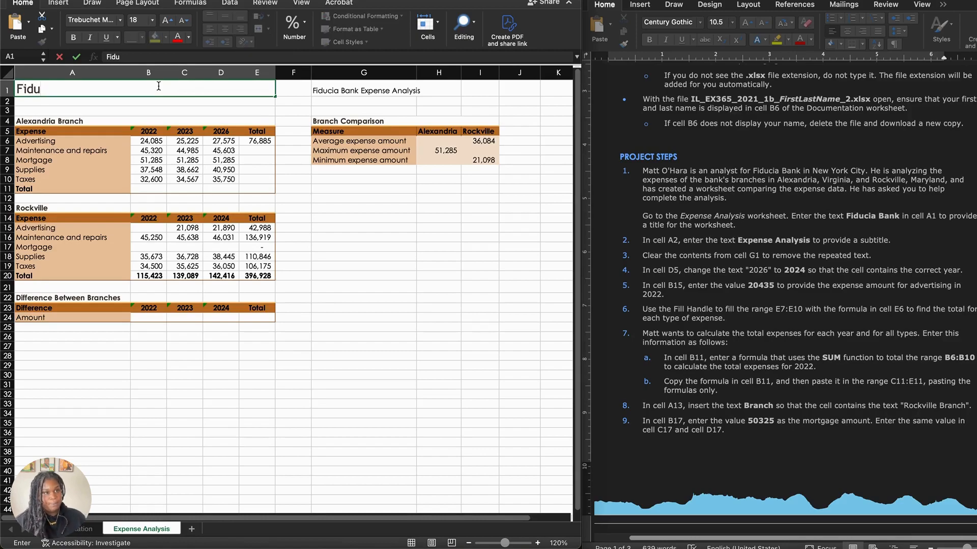
{"action": "type", "text": "cia Bank"}
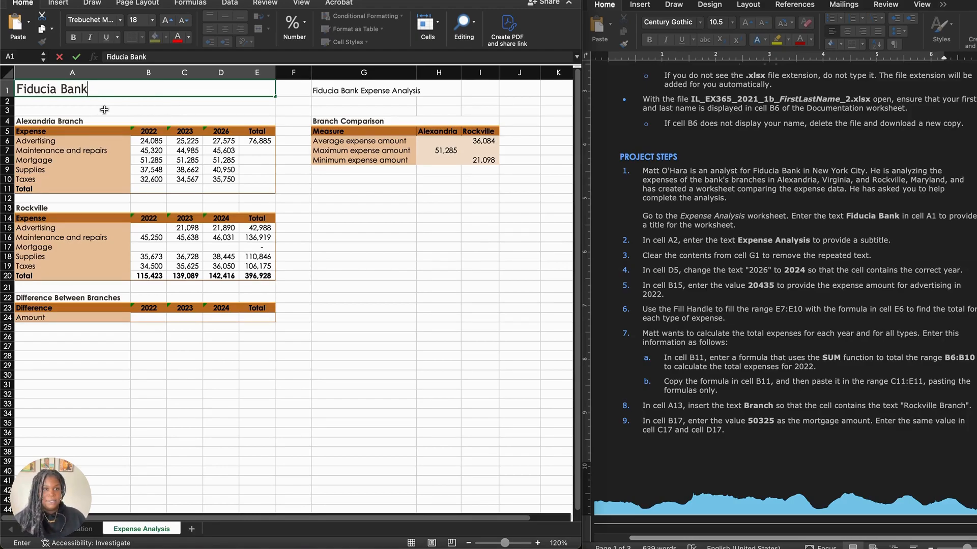
Step: Enter the subtitle "Expense Analysis" in cell A2, directly below the worksheet title
{"action": "left_click", "coordinate": [81, 105]}
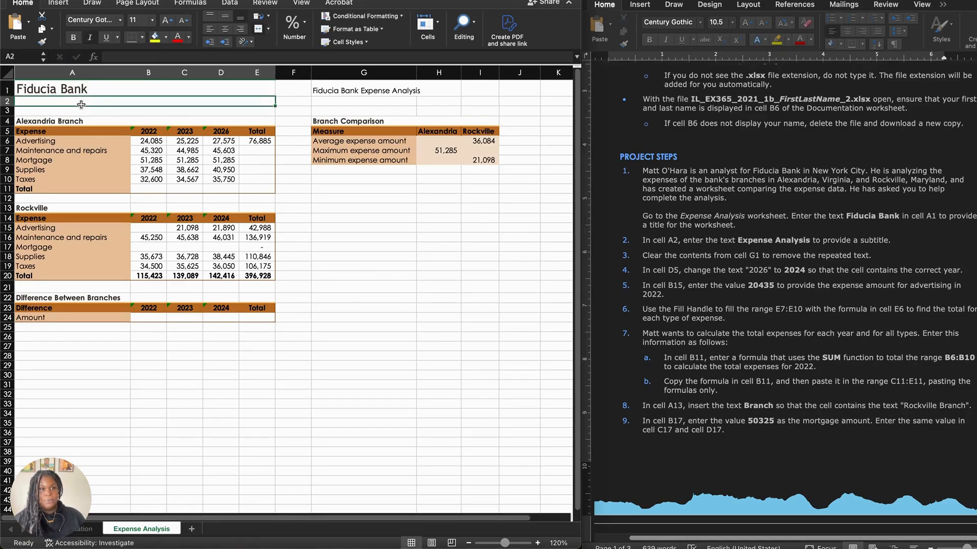
{"action": "type", "text": "Ex"}
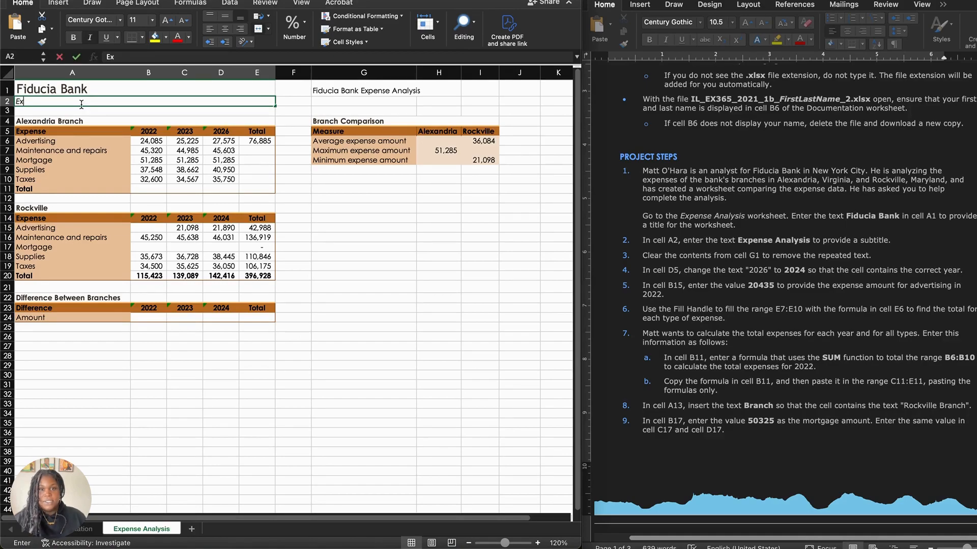
{"action": "type", "text": "pense Ana"}
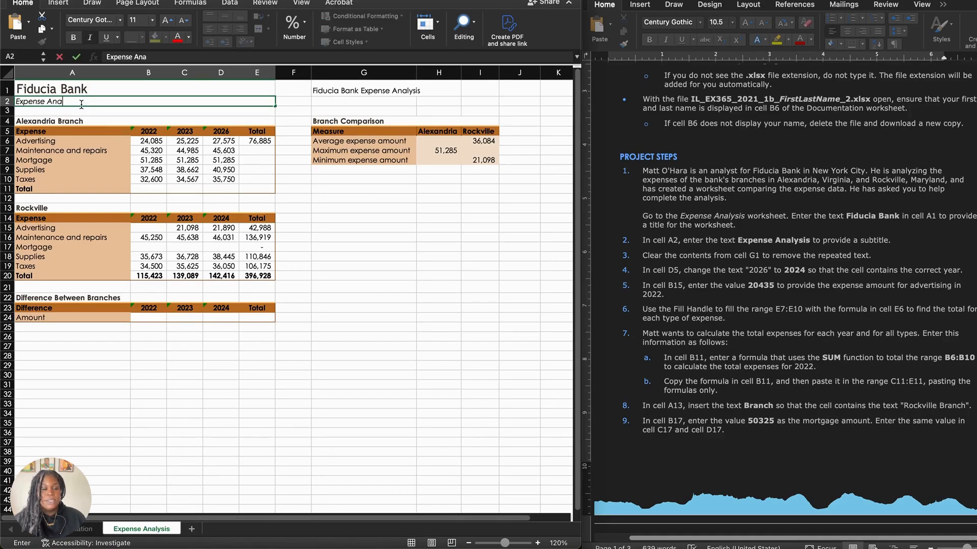
{"action": "type", "text": "lysis"}
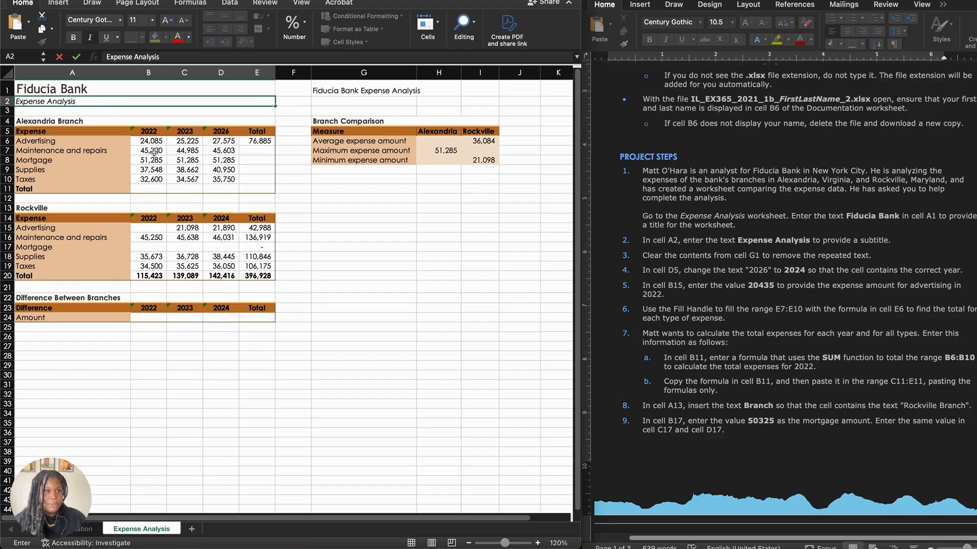
Step: Clear the repeated title text from cell G1 above the Branch Comparison table
{"action": "left_click", "coordinate": [668, 257]}
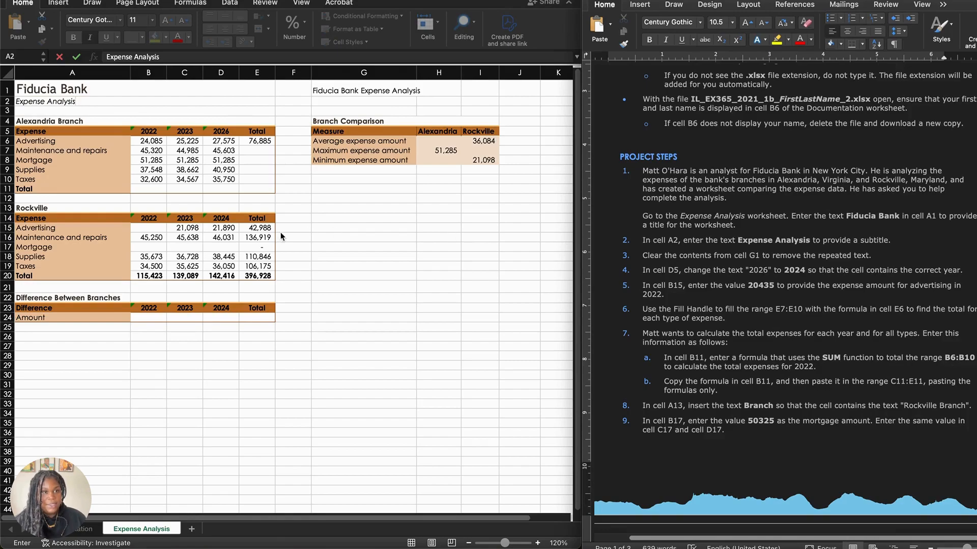
{"action": "left_click", "coordinate": [354, 87]}
{"action": "left_click", "coordinate": [353, 92]}
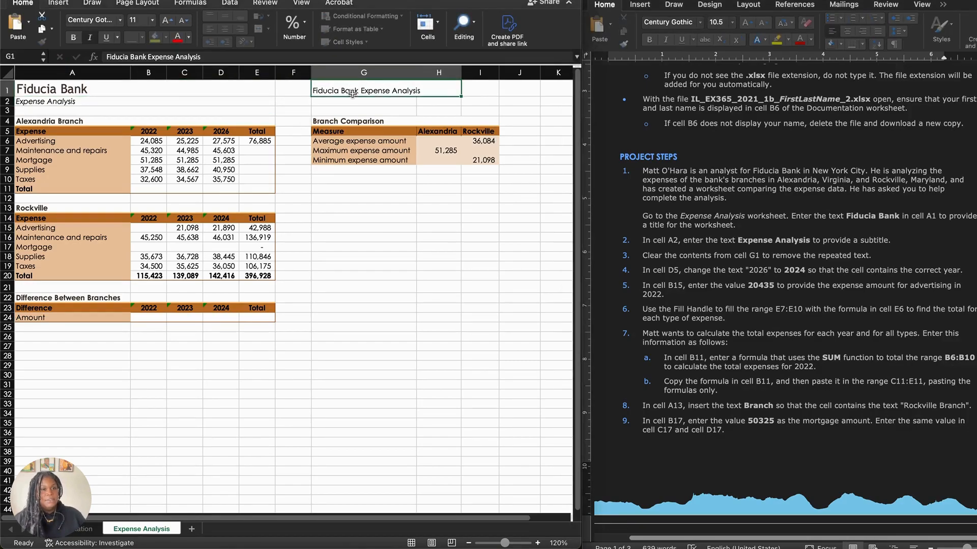
{"action": "key", "text": "Delete"}
{"action": "left_click", "coordinate": [372, 175]}
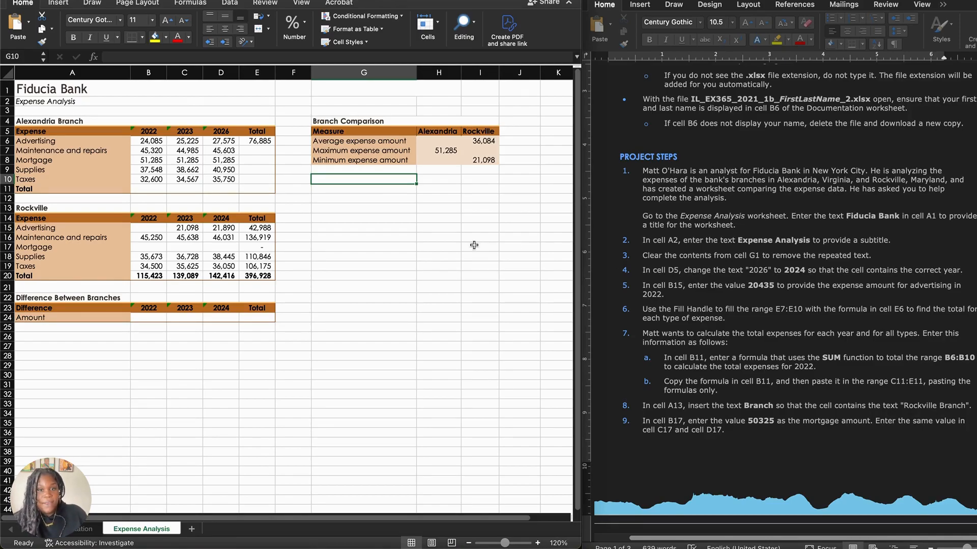
Step: Change the year heading in D5 to 2024 and enter 20435 as Rockville's 2022 advertising expense in B15
{"action": "left_click", "coordinate": [223, 133]}
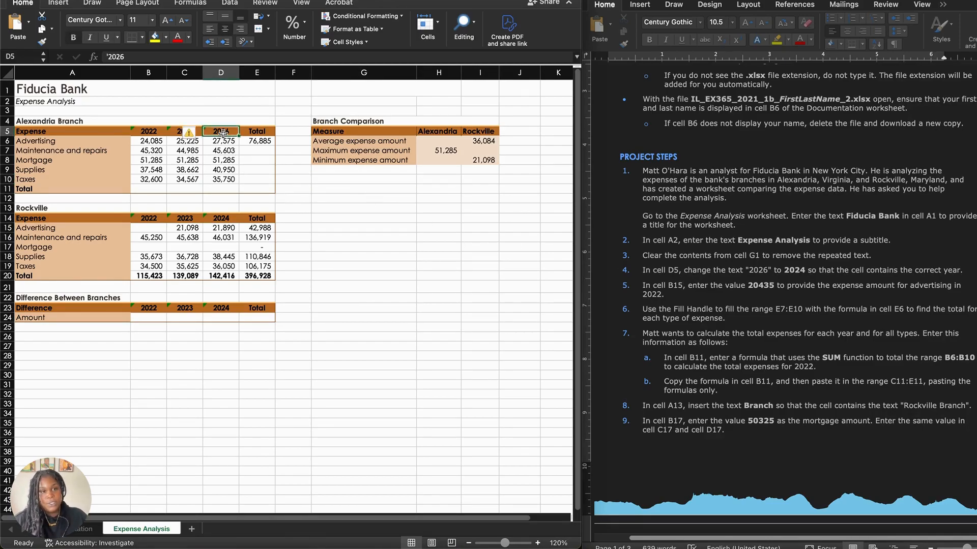
{"action": "type", "text": "20"}
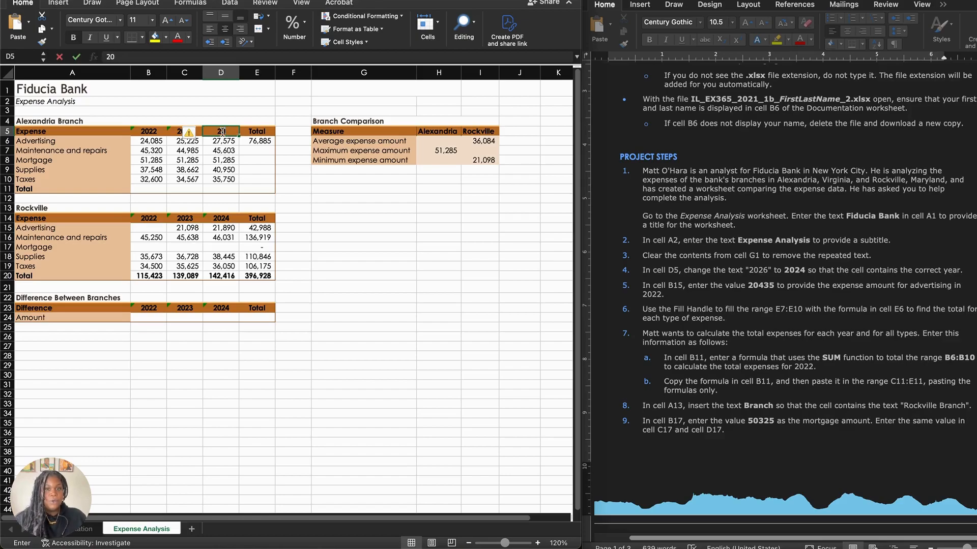
{"action": "left_click", "coordinate": [301, 169]}
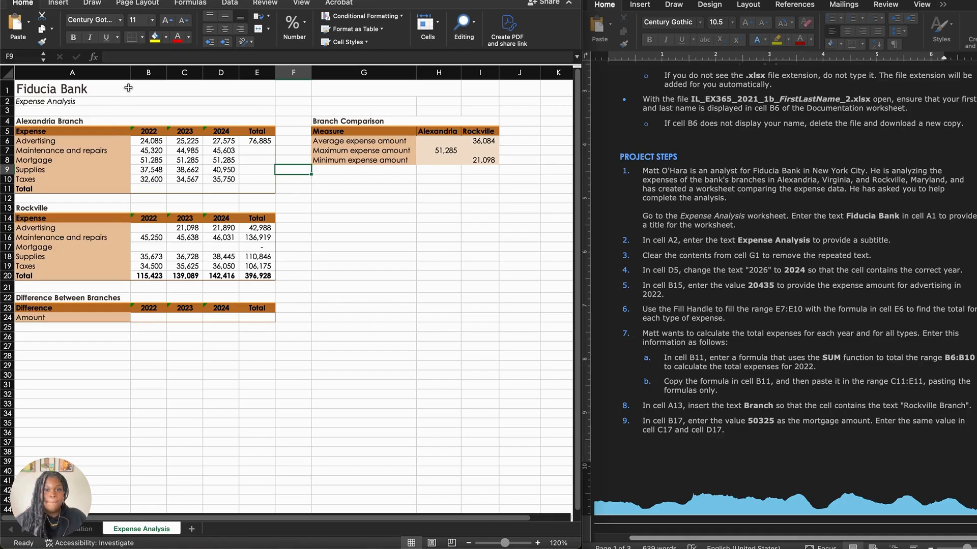
{"action": "left_click", "coordinate": [152, 228]}
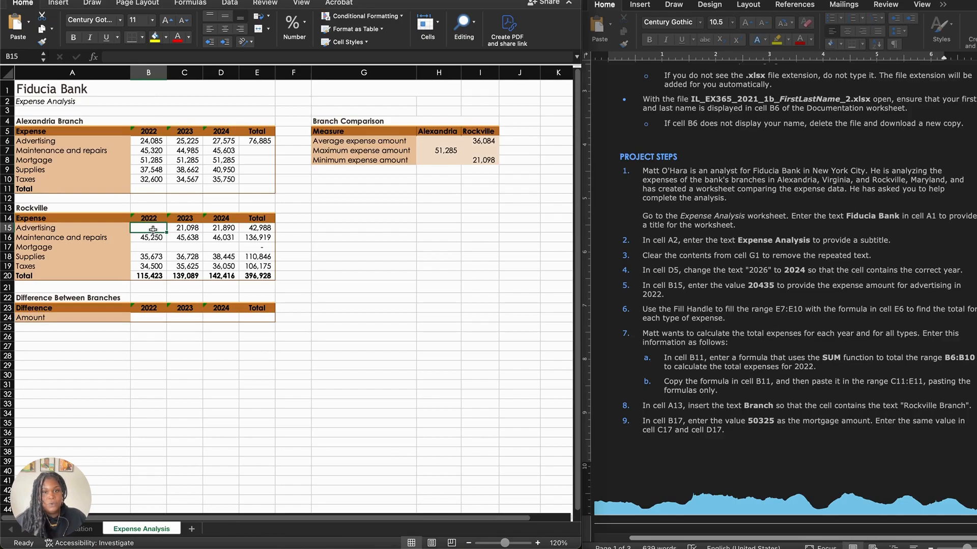
{"action": "type", "text": "20435"}
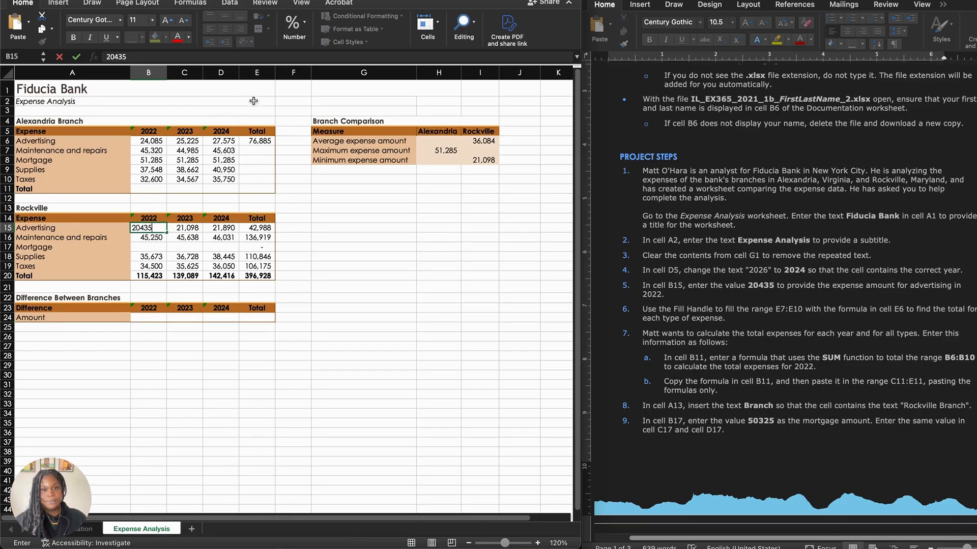
{"action": "left_click", "coordinate": [255, 153]}
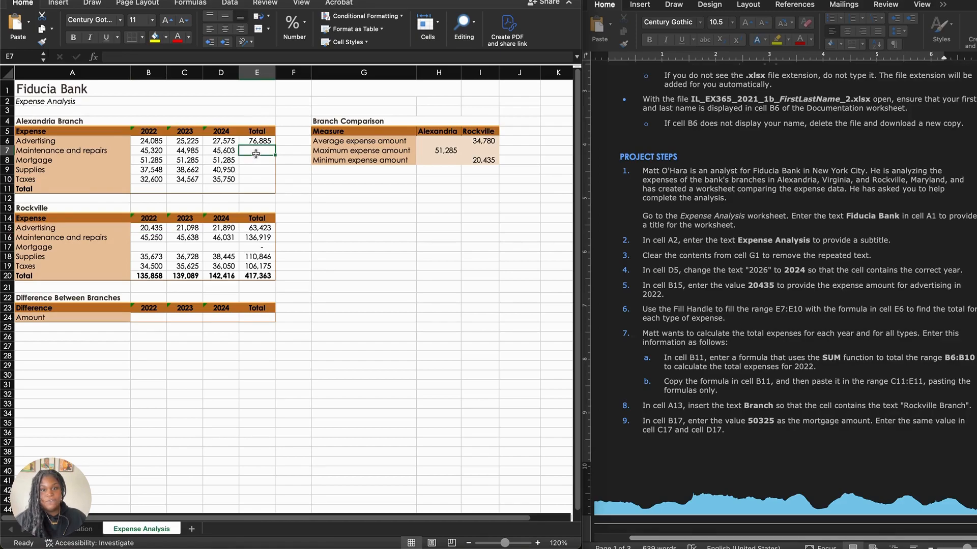
Step: Fill the total formula from E6 down through E7:E10 in the Alexandria Branch table
{"action": "left_click", "coordinate": [257, 181]}
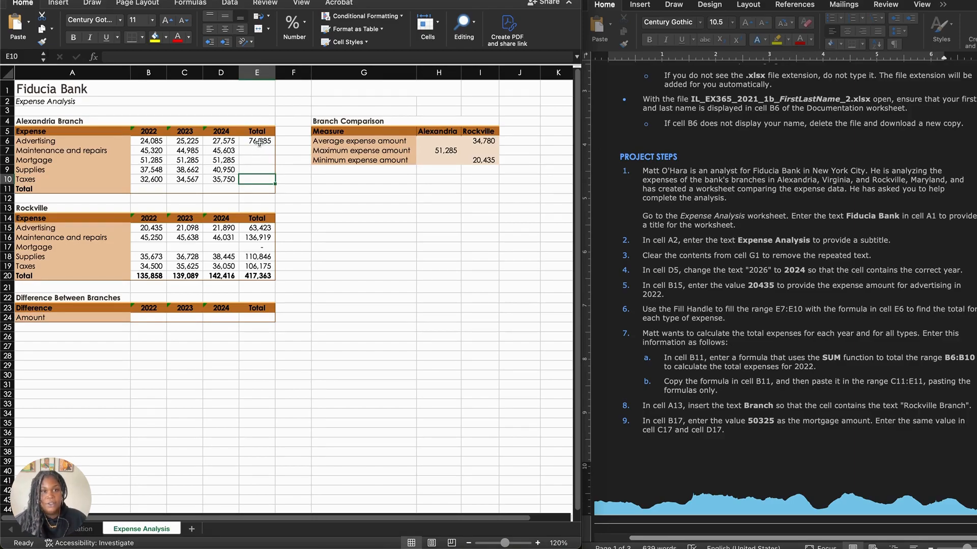
{"action": "left_click", "coordinate": [260, 142]}
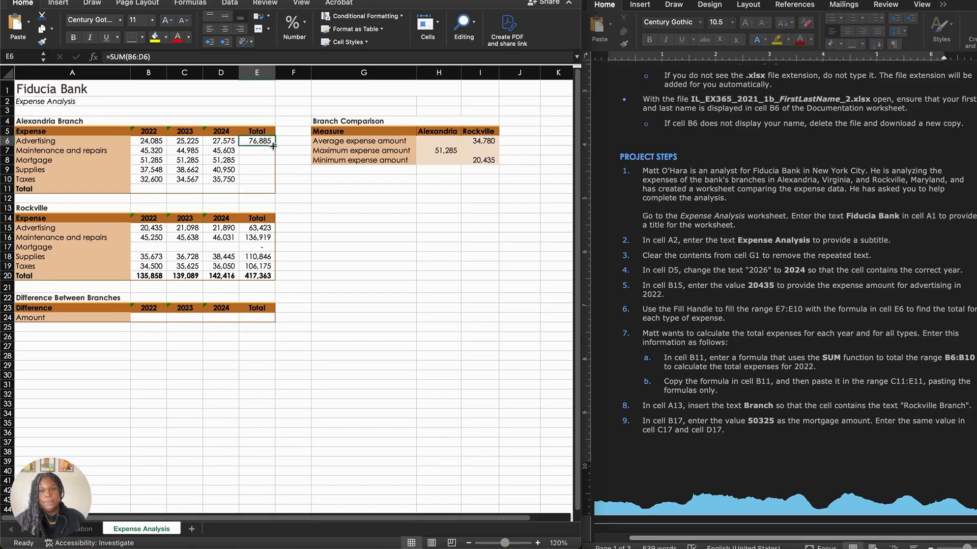
{"action": "left_click_drag", "start_coordinate": [274, 146], "coordinate": [274, 183]}
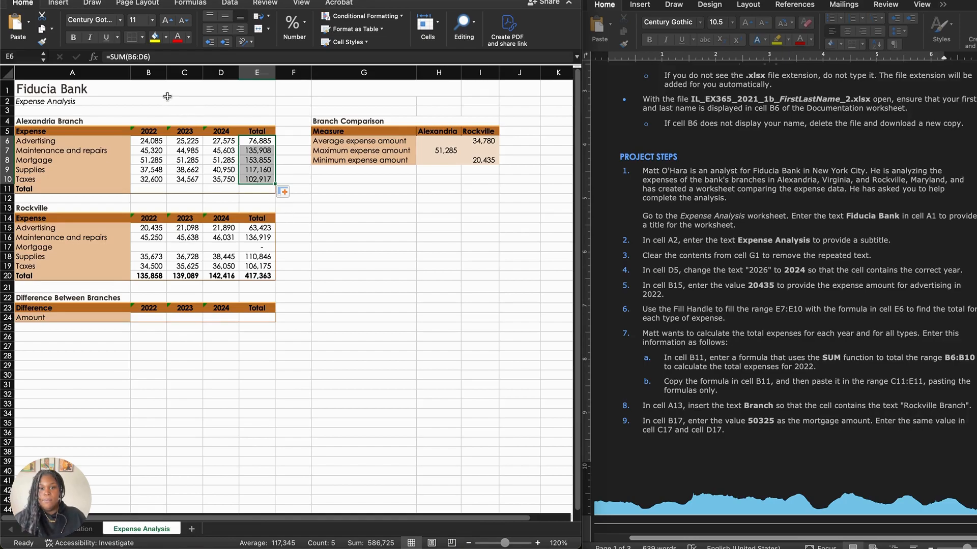
Step: Enter a SUM formula in B11 that totals the Alexandria 2022 expenses in B6:B10
{"action": "left_click", "coordinate": [157, 188]}
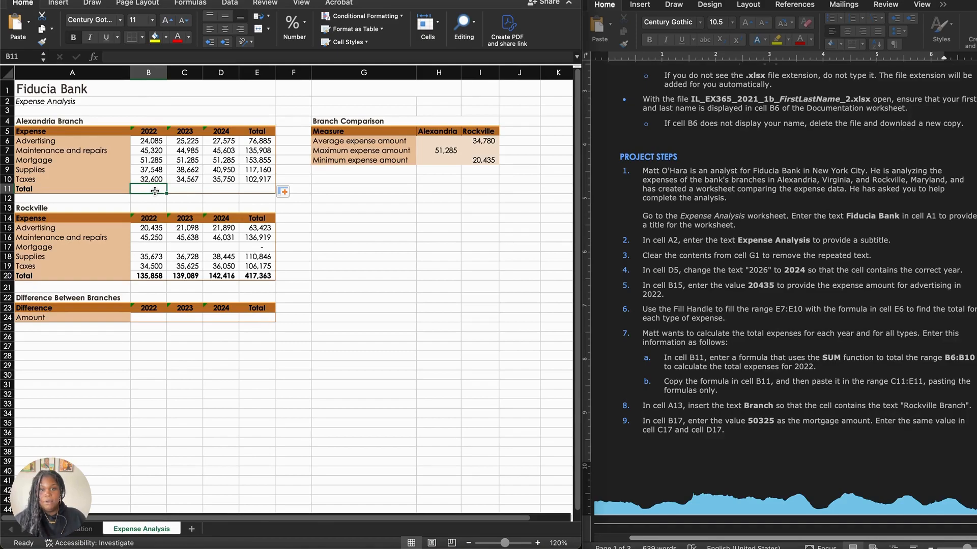
{"action": "type", "text": "="}
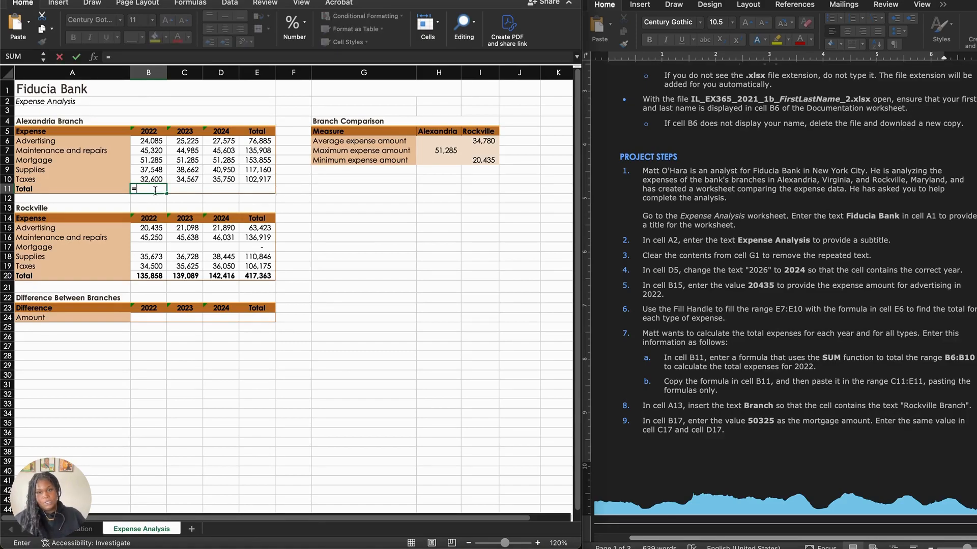
{"action": "type", "text": "SUM("}
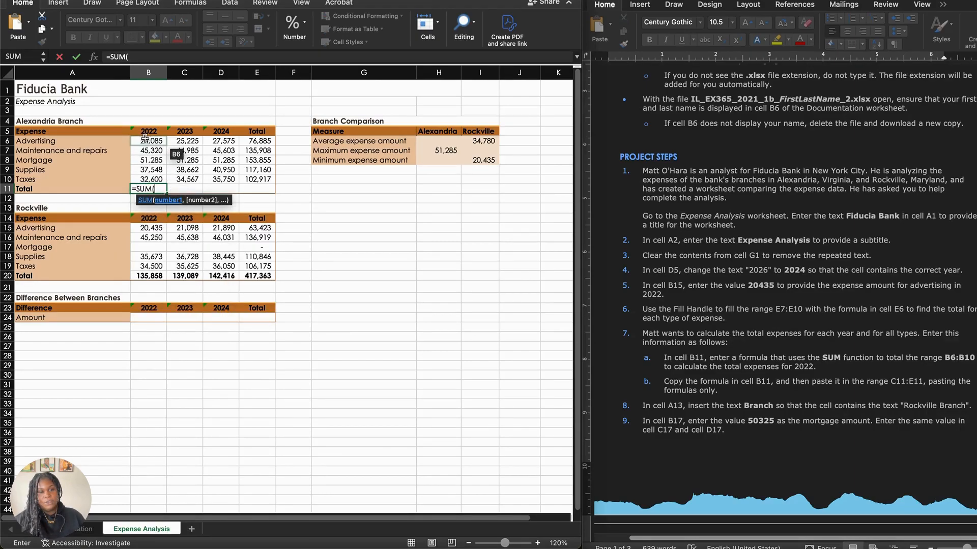
{"action": "left_click_drag", "start_coordinate": [145, 141], "coordinate": [146, 178]}
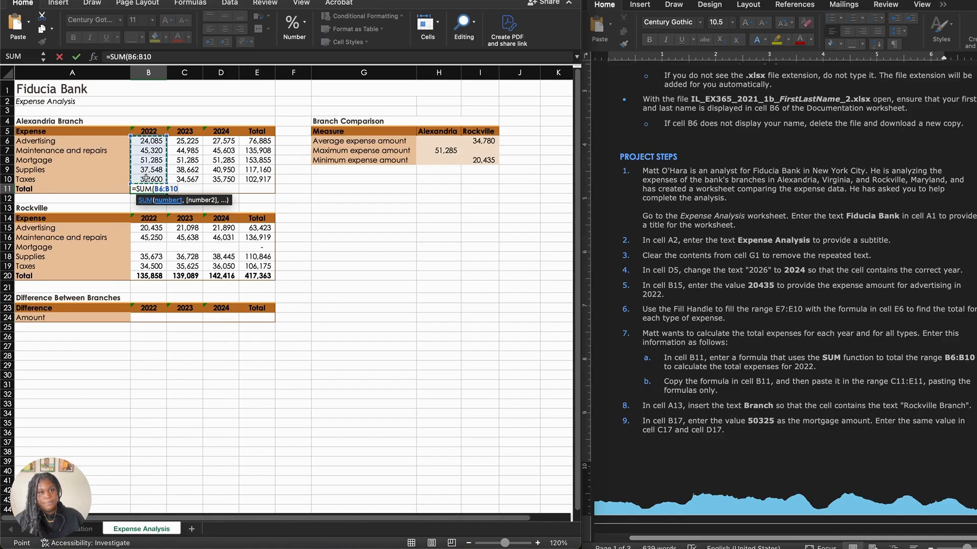
{"action": "key", "text": "Return"}
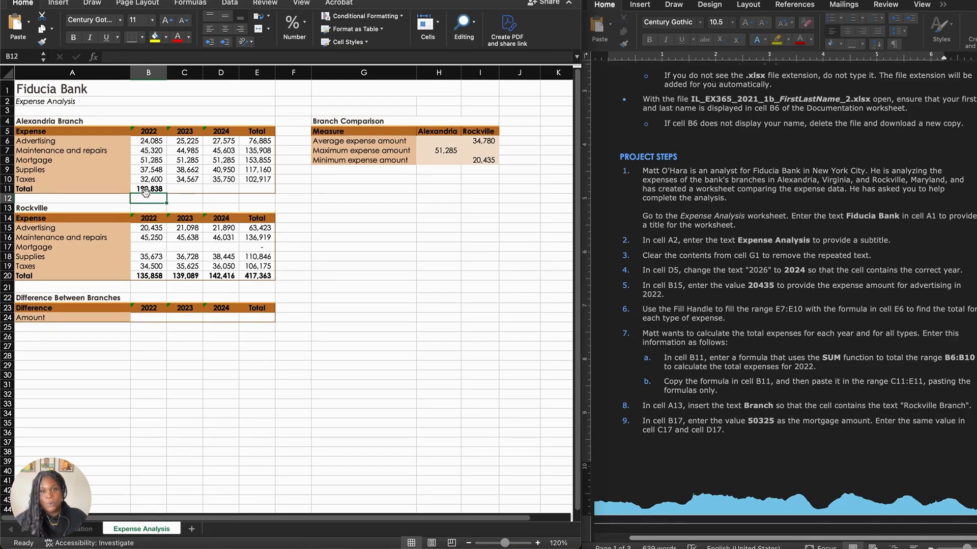
Step: Fill the SUM formula from B11 across C11:E11 to total the remaining Alexandria columns
{"action": "left_click", "coordinate": [145, 191]}
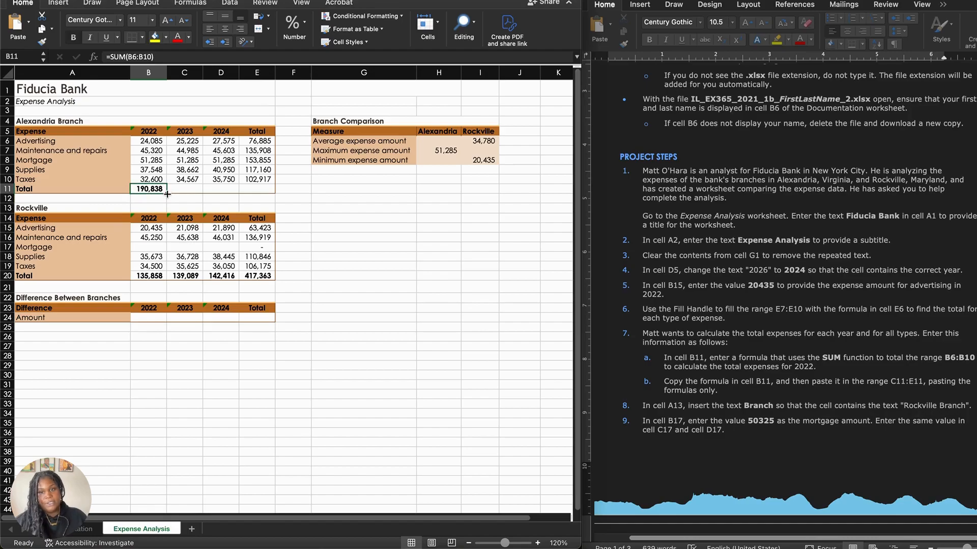
{"action": "left_click_drag", "start_coordinate": [168, 194], "coordinate": [261, 182]}
{"action": "left_click", "coordinate": [329, 203]}
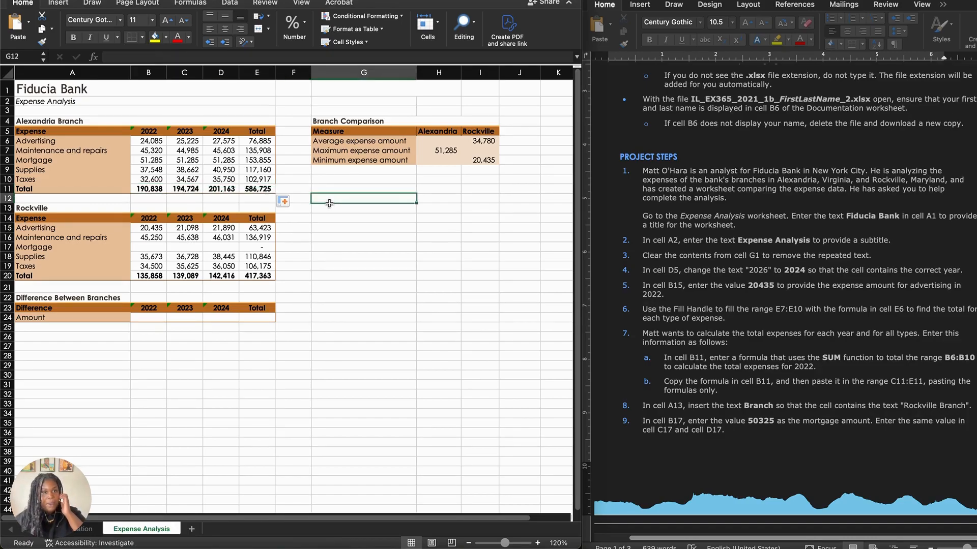
Step: Add the word Branch to the heading in A13 so it reads Rockville Branch
{"action": "scroll", "coordinate": [728, 356], "scroll_direction": "down", "scroll_amount": 3}
{"action": "scroll", "coordinate": [729, 357], "scroll_direction": "down", "scroll_amount": 4}
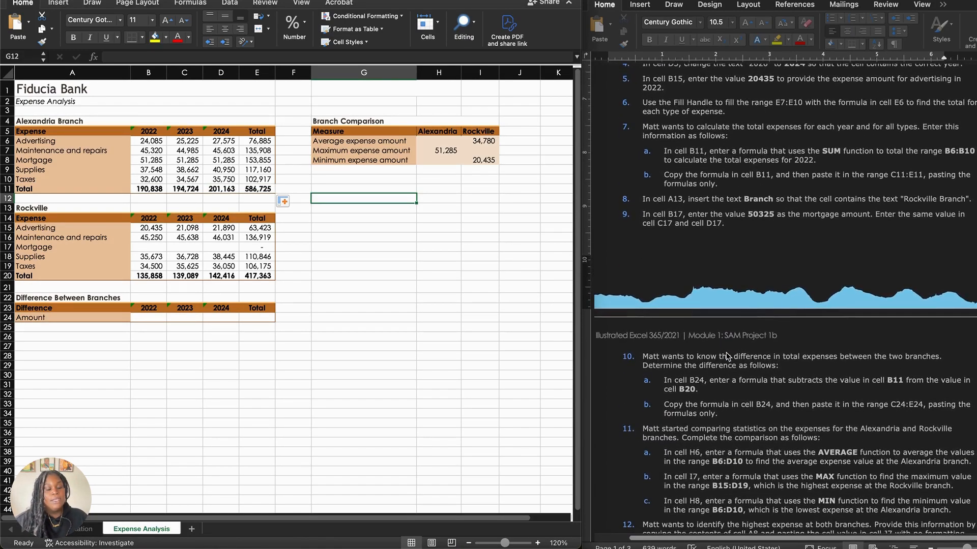
{"action": "scroll", "coordinate": [728, 357], "scroll_direction": "down", "scroll_amount": 1}
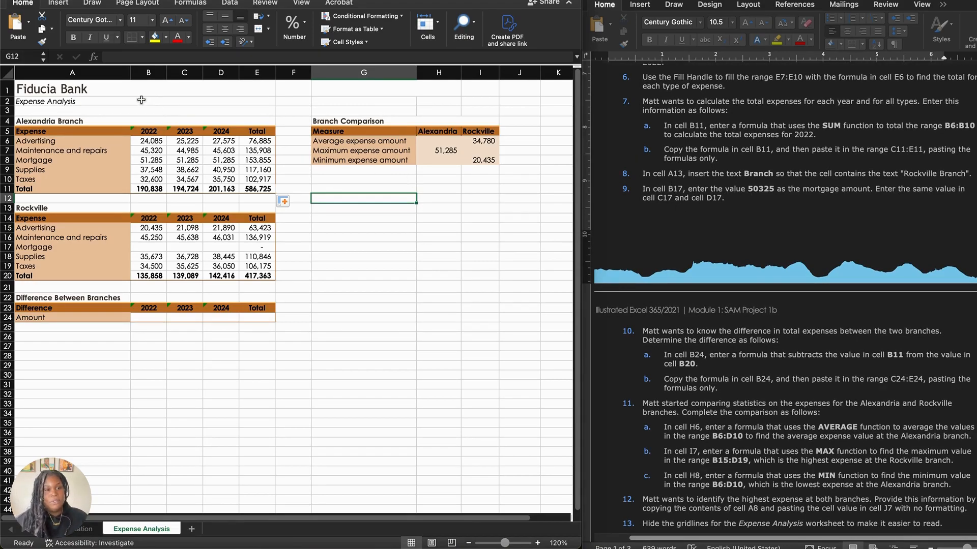
{"action": "double_click", "coordinate": [60, 209]}
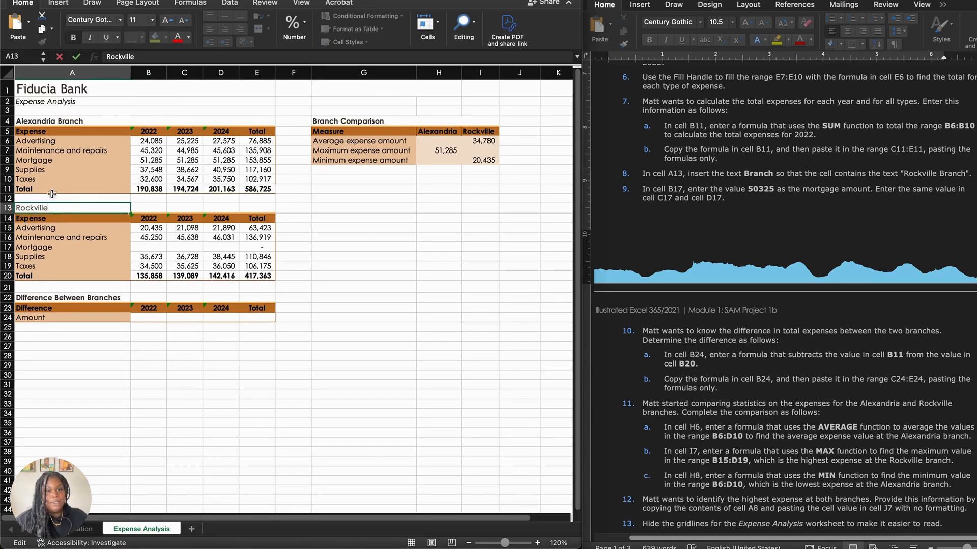
{"action": "type", "text": "Branch"}
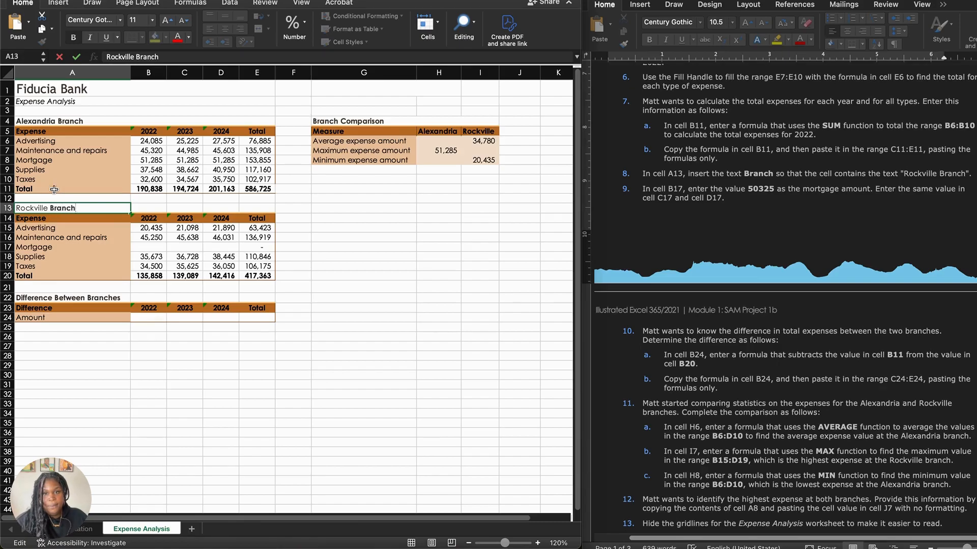
{"action": "left_click", "coordinate": [242, 364]}
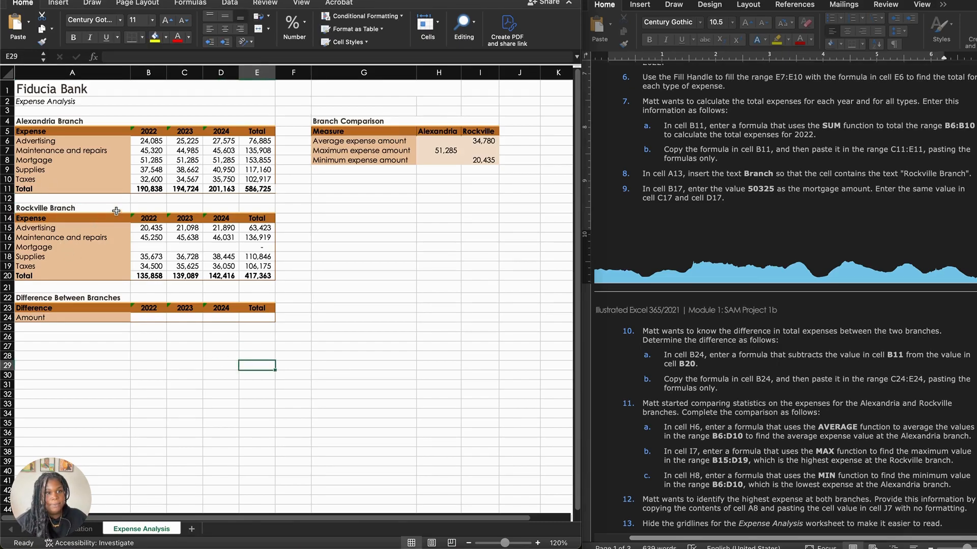
Step: Enter 50325 as Rockville's 2022 mortgage expense in B17 and fill the same value across C17:D17
{"action": "left_click", "coordinate": [87, 248]}
{"action": "left_click", "coordinate": [149, 247]}
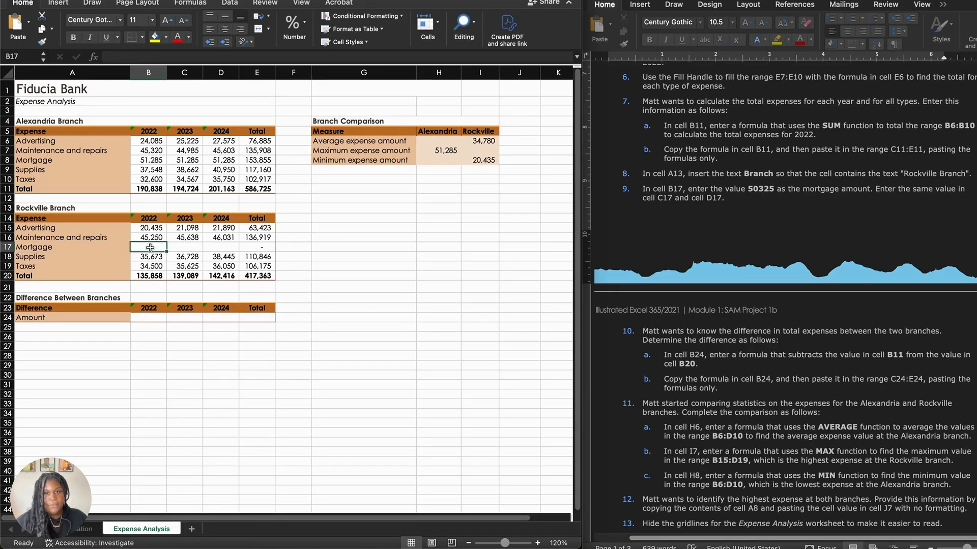
{"action": "type", "text": "50325"}
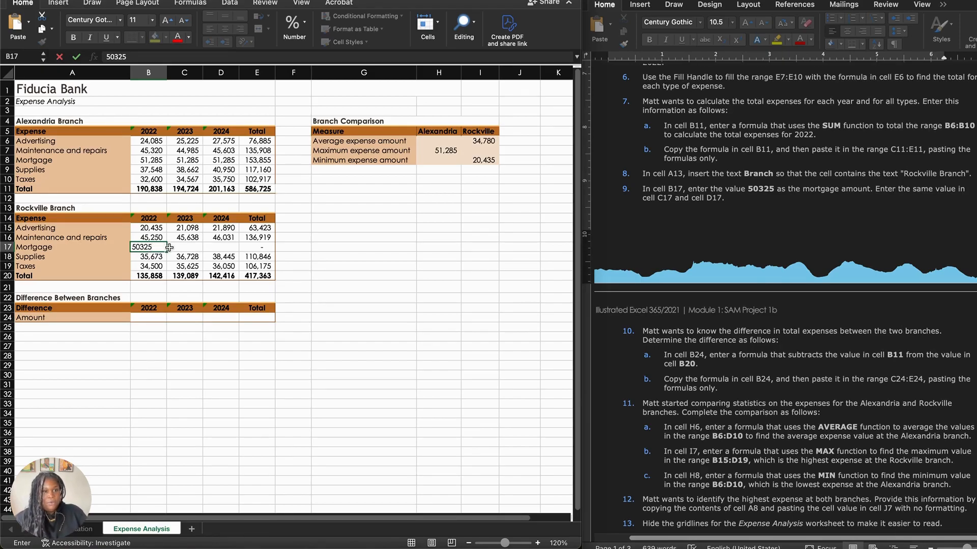
{"action": "left_click", "coordinate": [173, 248]}
{"action": "left_click", "coordinate": [160, 249]}
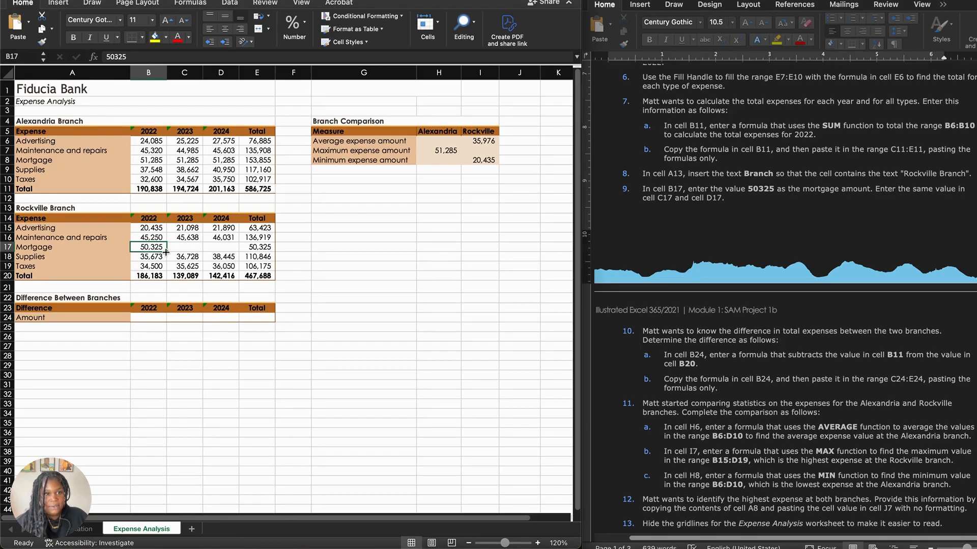
{"action": "left_click_drag", "start_coordinate": [166, 252], "coordinate": [222, 248]}
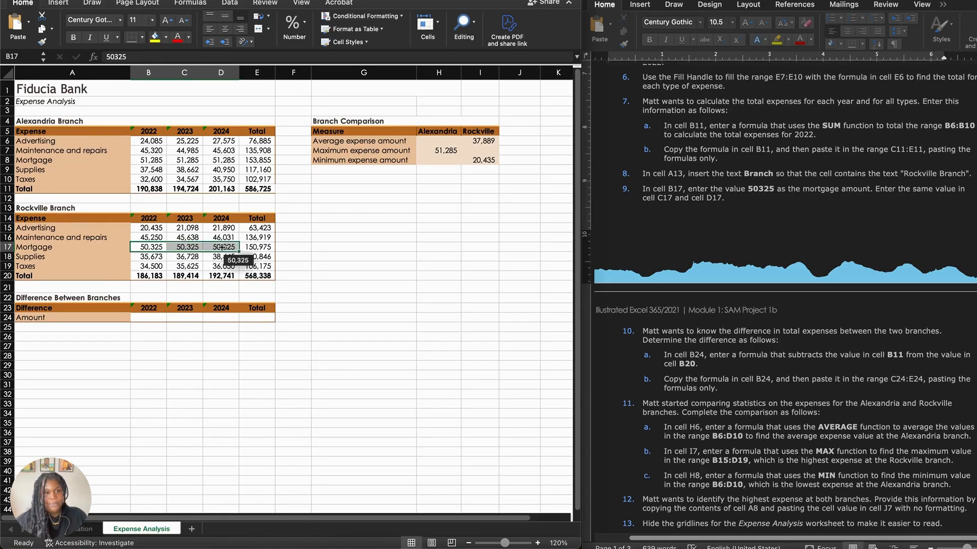
{"action": "left_click", "coordinate": [304, 284]}
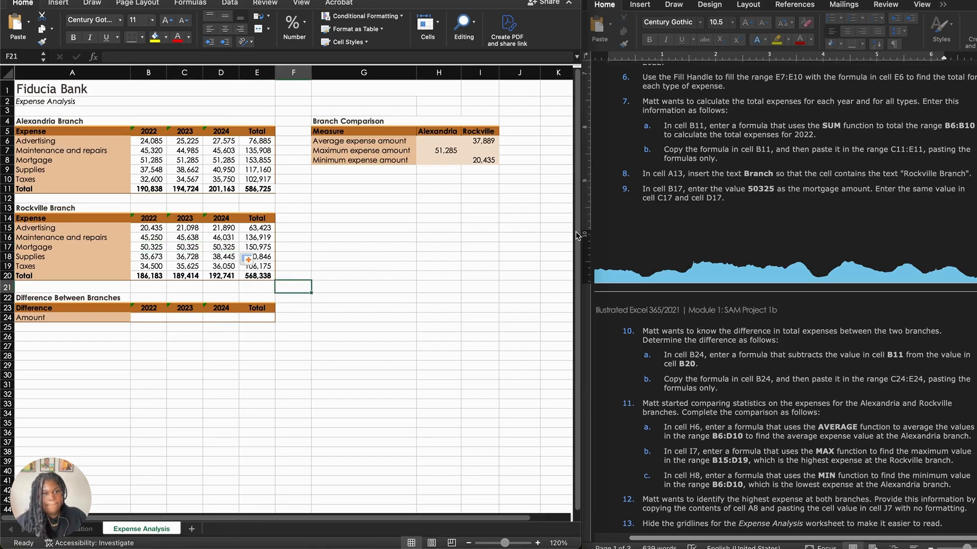
Step: Enter the formula =B20-B11 in B24 for the 2022 difference in total expenses between the branches
{"action": "scroll", "coordinate": [687, 248], "scroll_direction": "down", "scroll_amount": 2}
{"action": "scroll", "coordinate": [687, 248], "scroll_direction": "down", "scroll_amount": 10}
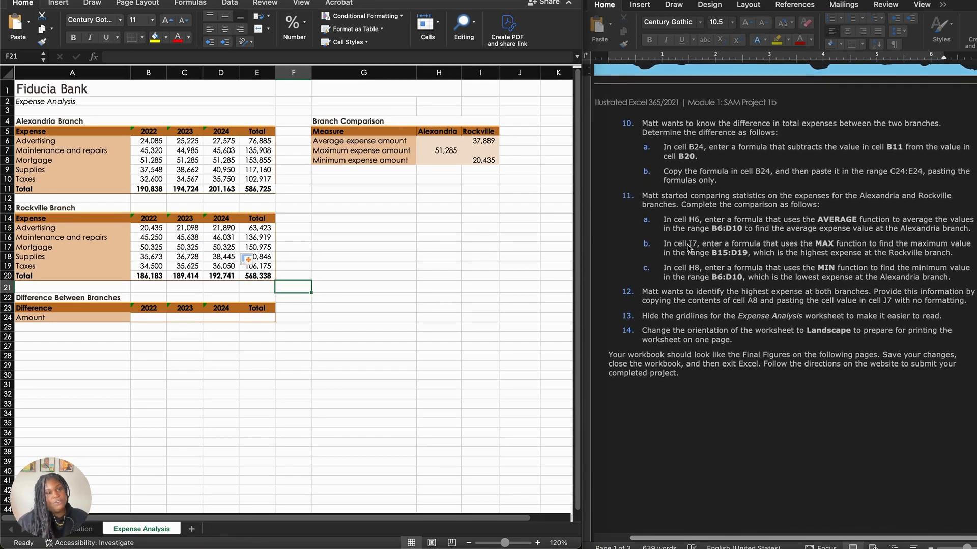
{"action": "scroll", "coordinate": [686, 216], "scroll_direction": "up", "scroll_amount": 2}
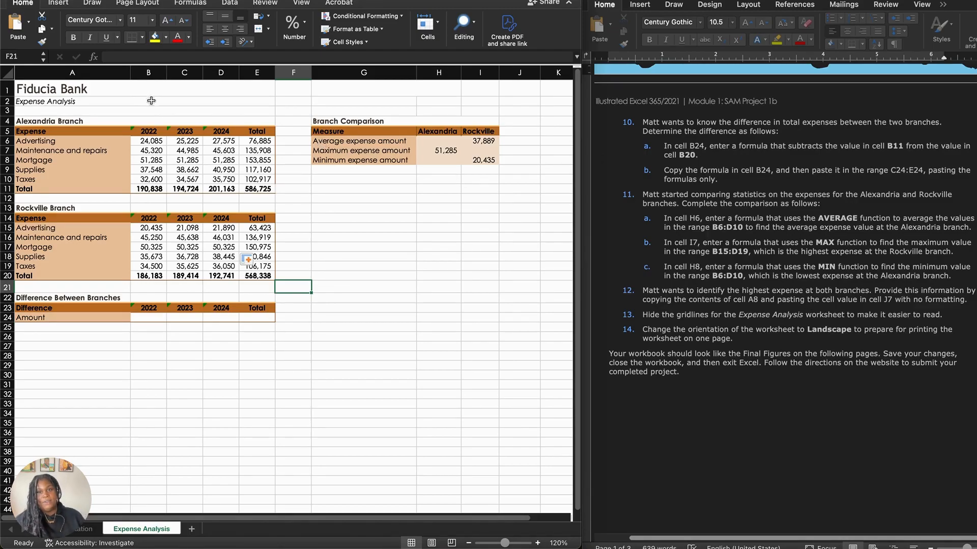
{"action": "left_click", "coordinate": [142, 320]}
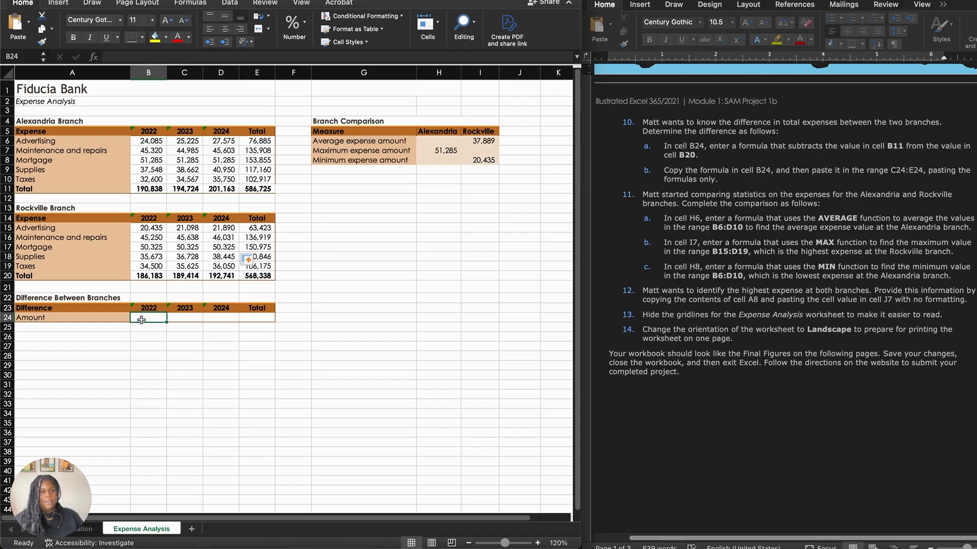
{"action": "type", "text": "="}
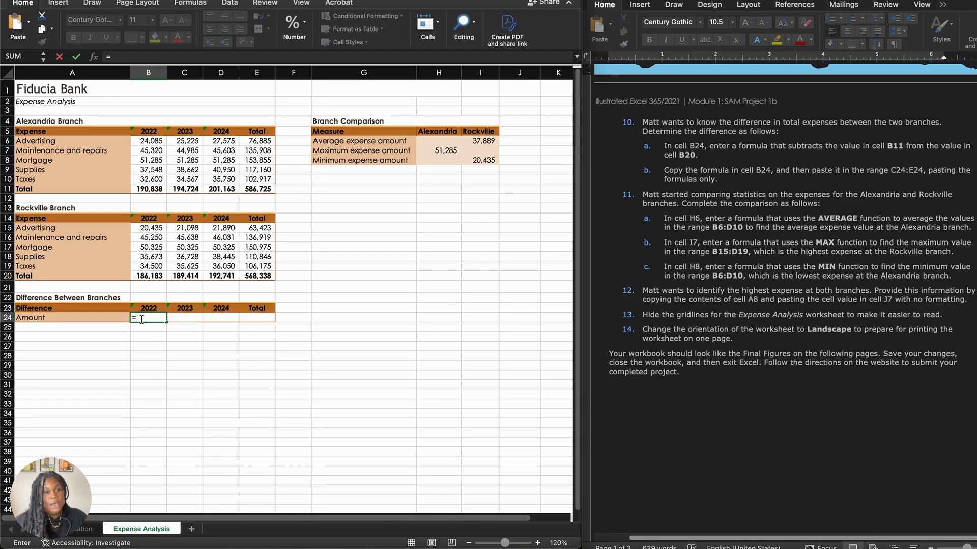
{"action": "left_click", "coordinate": [144, 276]}
{"action": "type", "text": "-"}
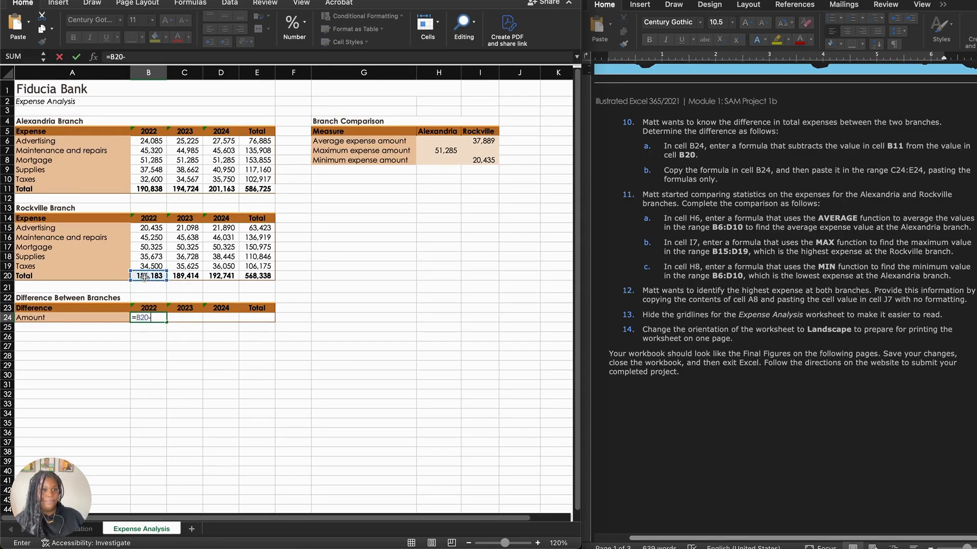
{"action": "left_click", "coordinate": [151, 188]}
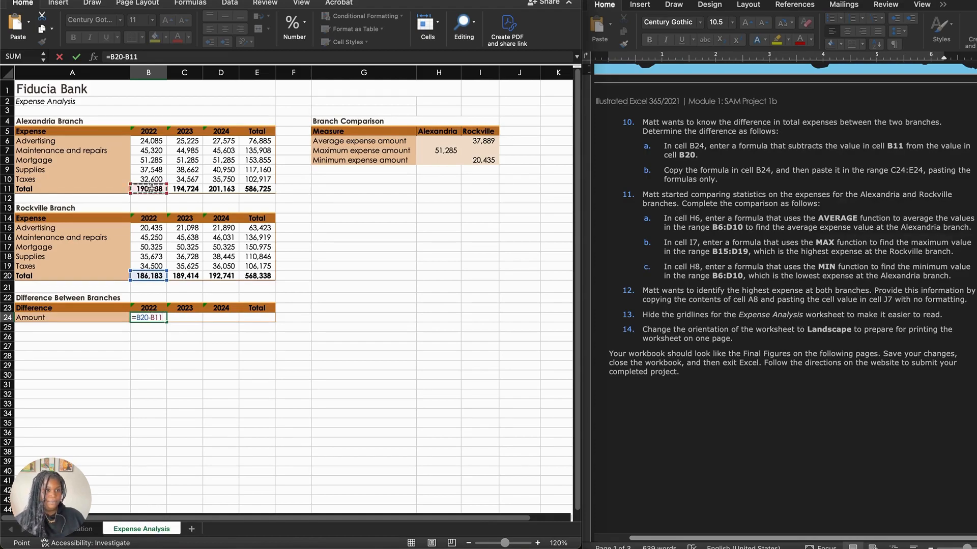
{"action": "key", "text": "Return"}
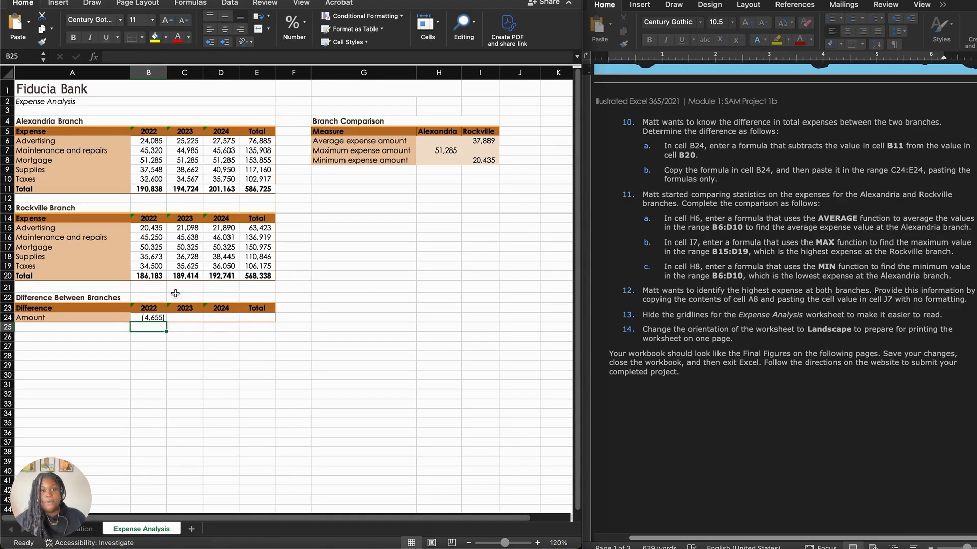
Step: Fill the difference formula from B24 across C24:E24
{"action": "left_click", "coordinate": [151, 317]}
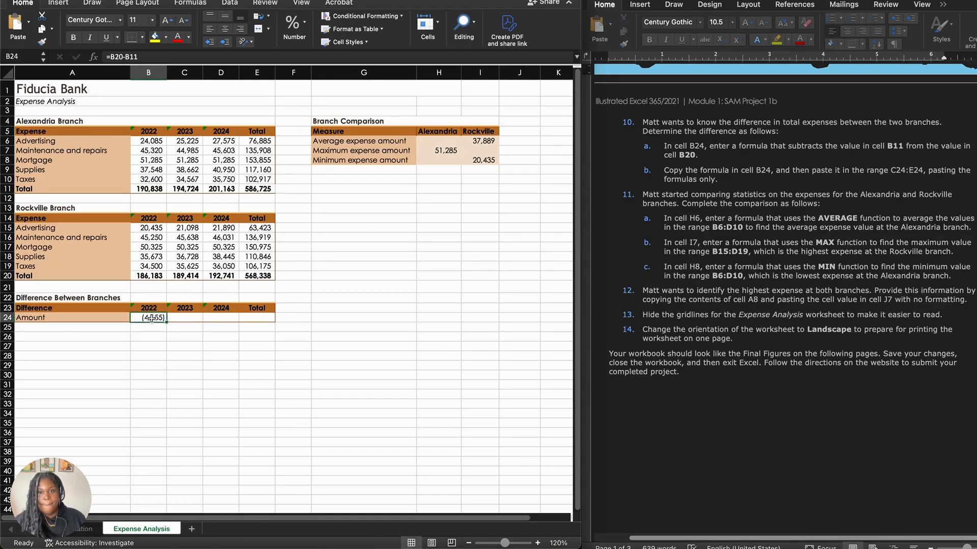
{"action": "left_click_drag", "start_coordinate": [168, 326], "coordinate": [256, 317]}
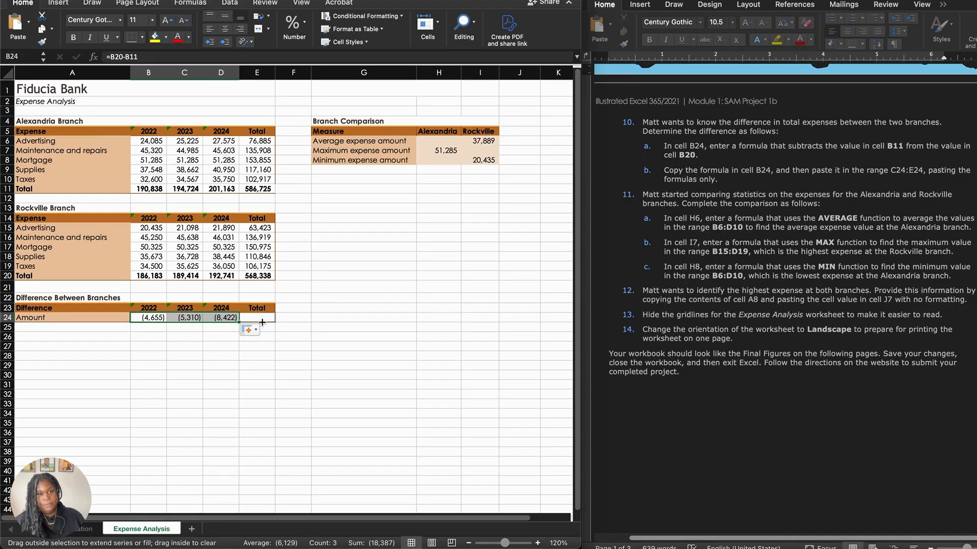
{"action": "left_click_drag", "start_coordinate": [262, 322], "coordinate": [262, 320]}
Step: Check the cell references in the difference formulas in E24 and D24, keeping both formulas as they are
{"action": "left_click", "coordinate": [263, 319]}
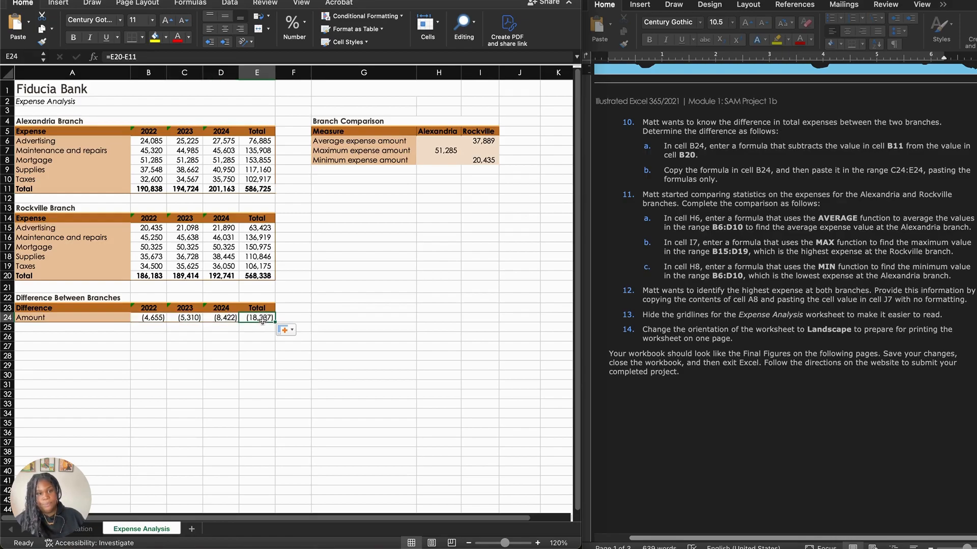
{"action": "left_click", "coordinate": [126, 57]}
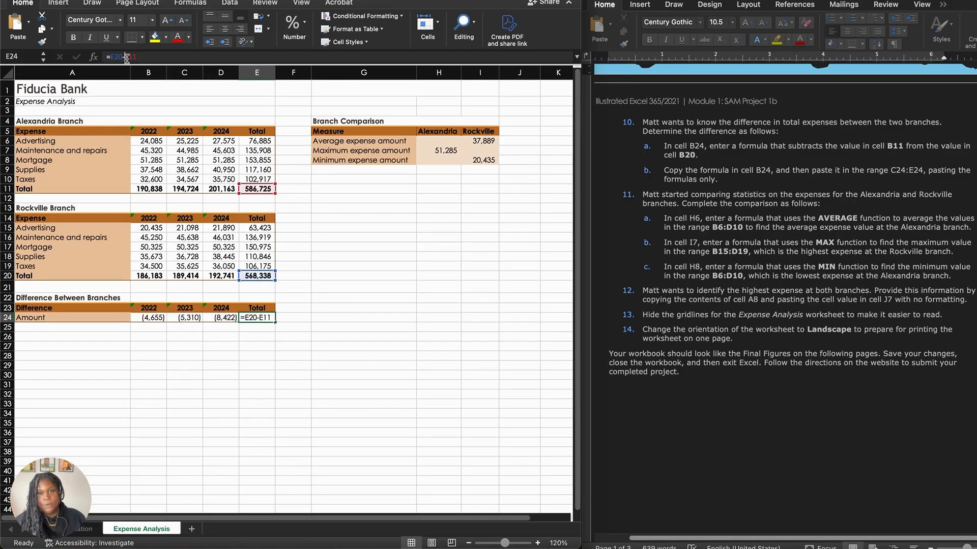
{"action": "left_click", "coordinate": [223, 319]}
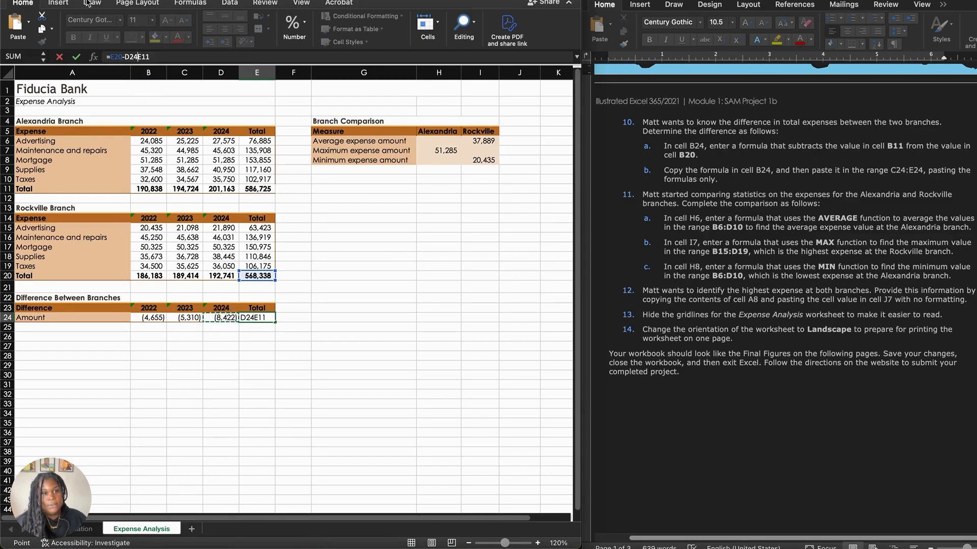
{"action": "left_click", "coordinate": [211, 386]}
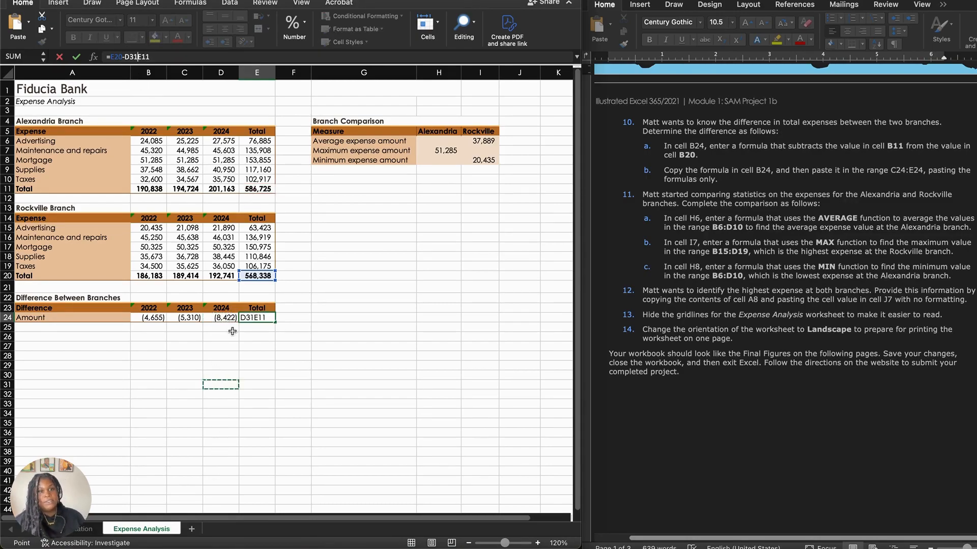
{"action": "key", "text": "BackSpace"}
{"action": "key", "text": "BackSpace"}
{"action": "key", "text": "BackSpace"}
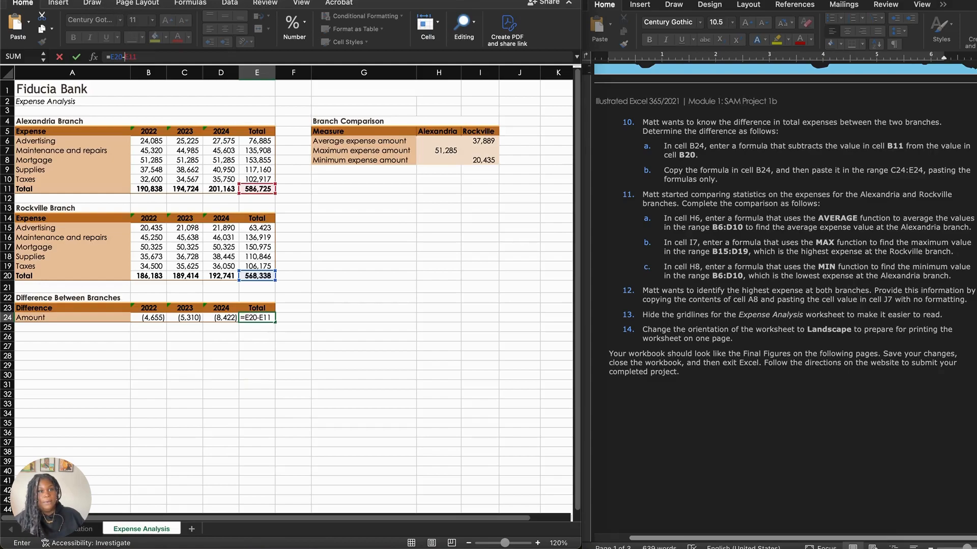
{"action": "left_click", "coordinate": [162, 57]}
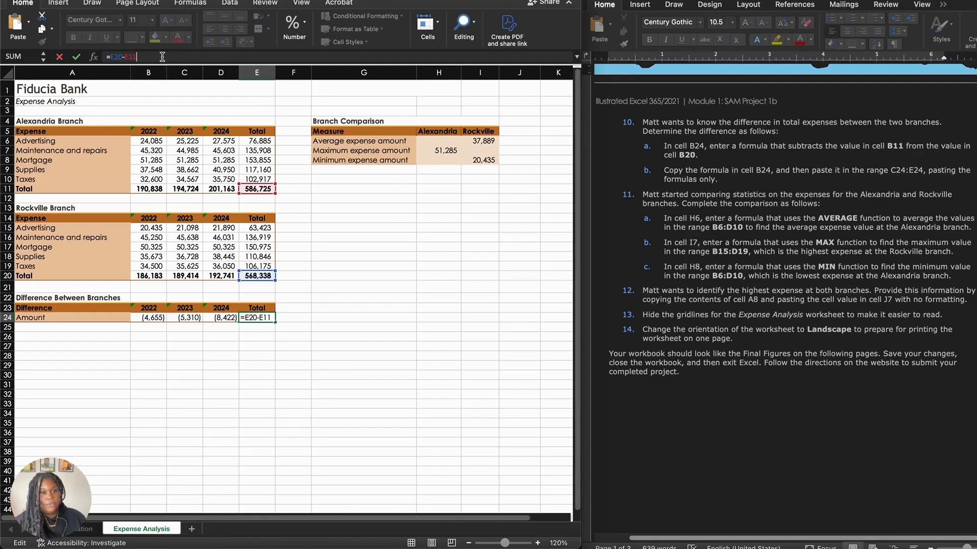
{"action": "key", "text": "Return"}
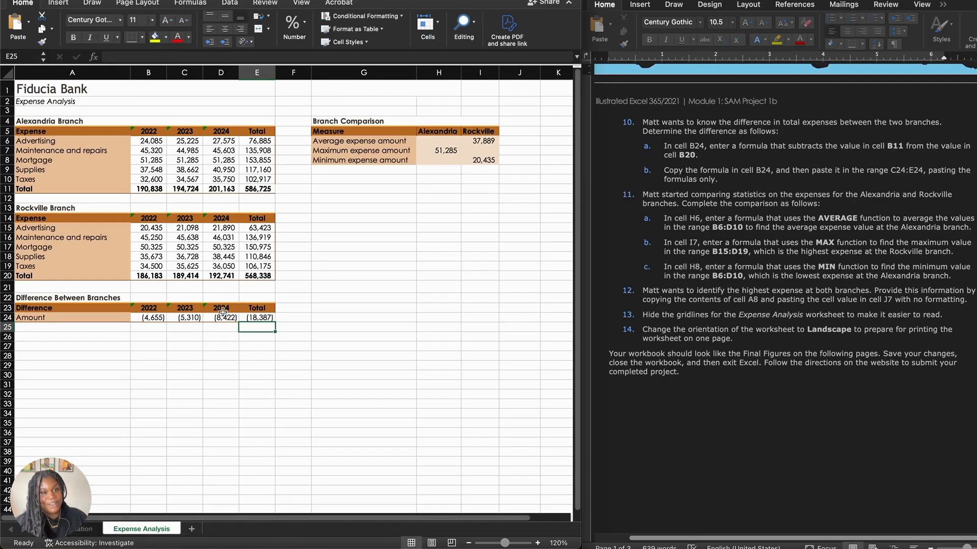
{"action": "left_click", "coordinate": [223, 318]}
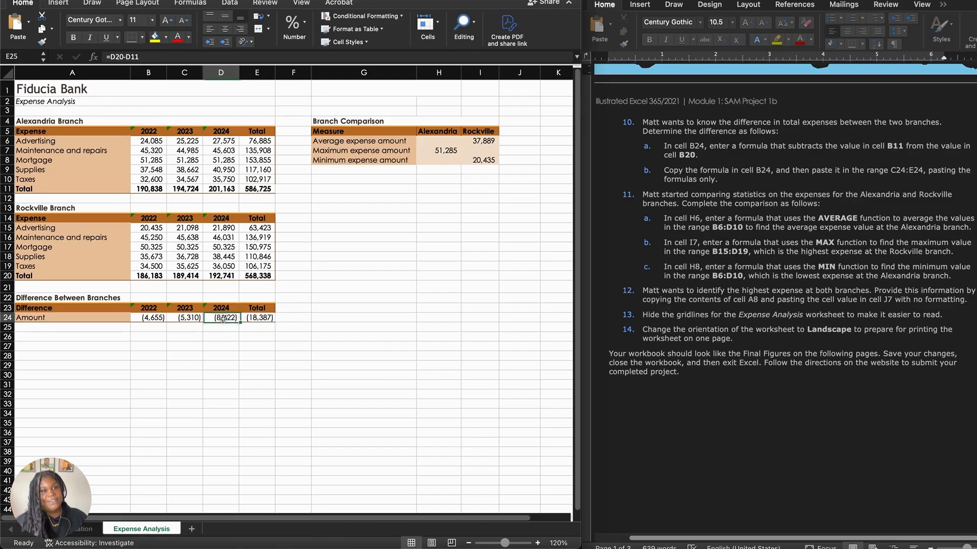
{"action": "left_click", "coordinate": [145, 57]}
{"action": "key", "text": "Return"}
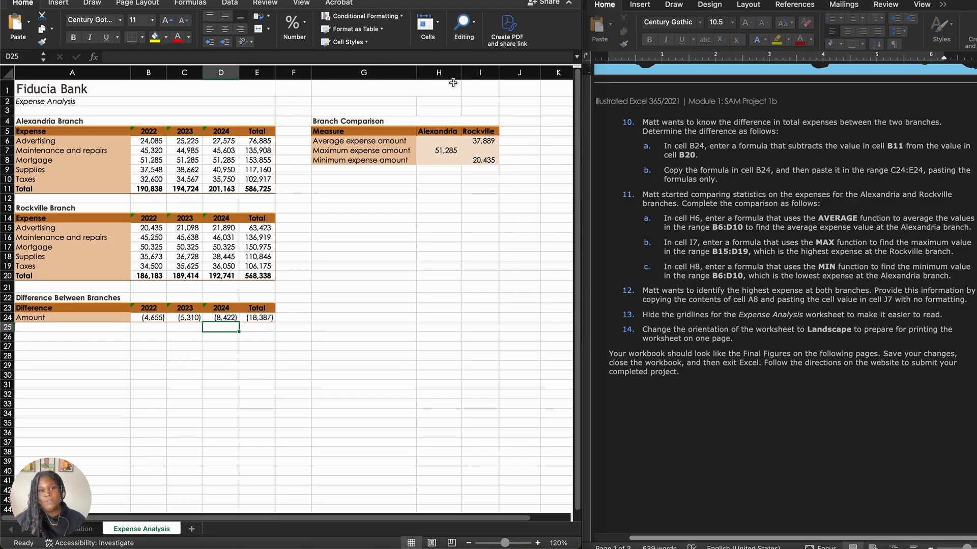
Step: Enter the formula =AVERAGE(B6:D10) in H6 for the Alexandria branch's average expense amount
{"action": "left_click", "coordinate": [440, 141]}
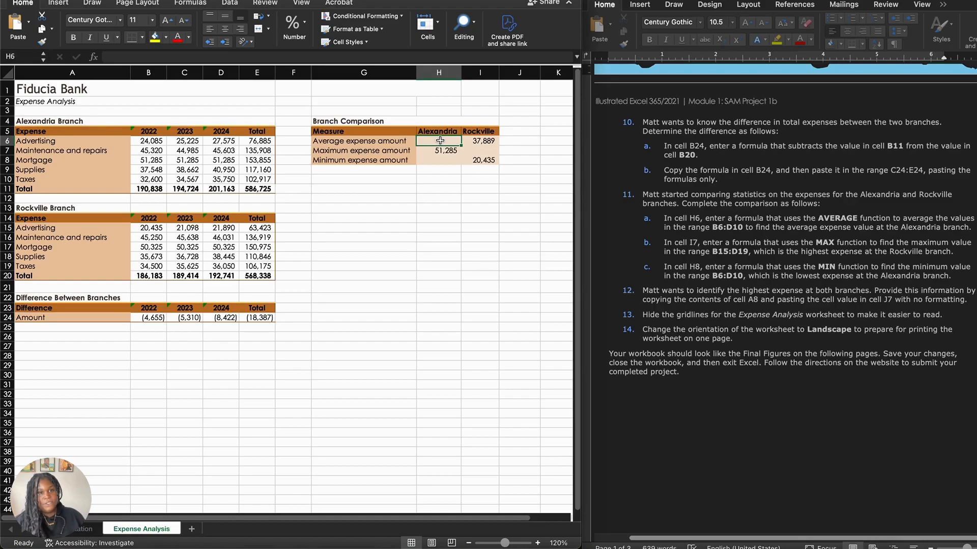
{"action": "type", "text": "="}
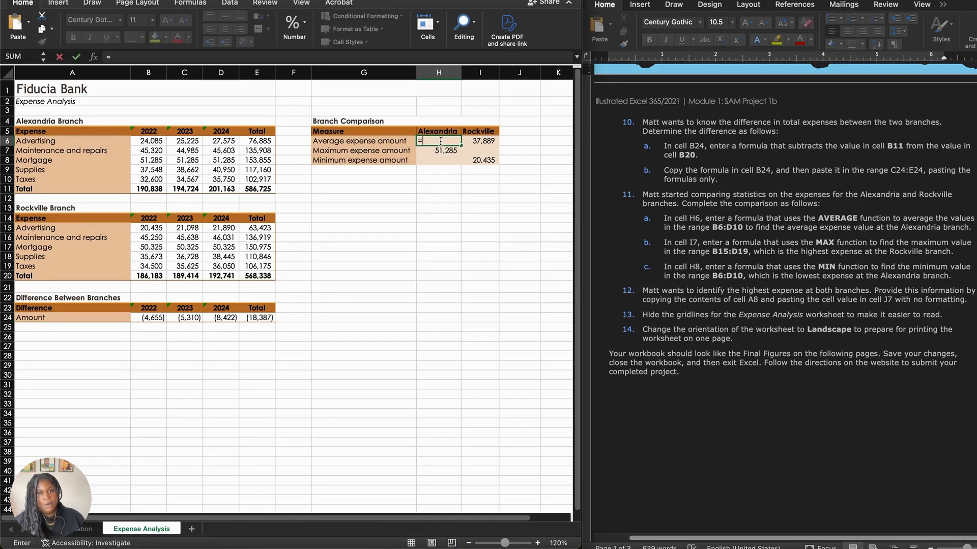
{"action": "type", "text": "Aver"}
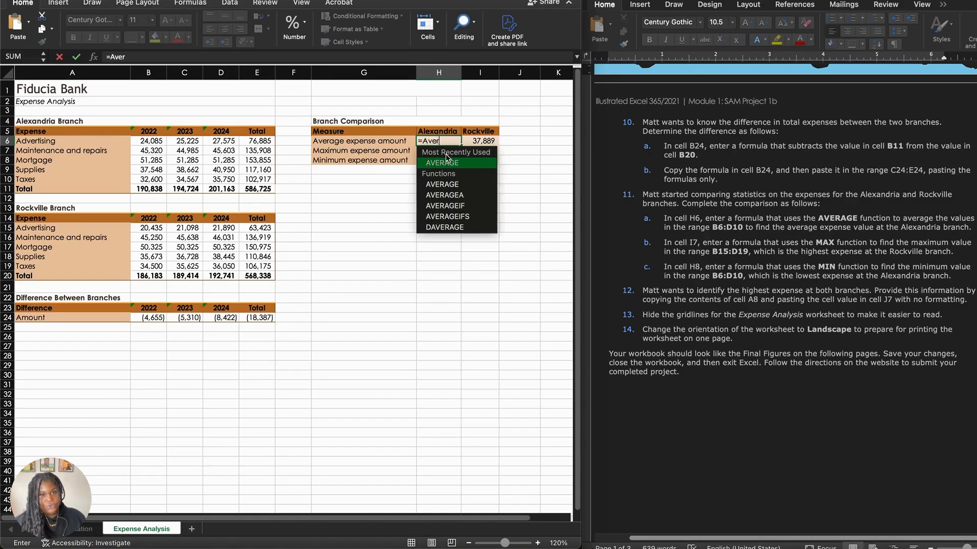
{"action": "double_click", "coordinate": [444, 162]}
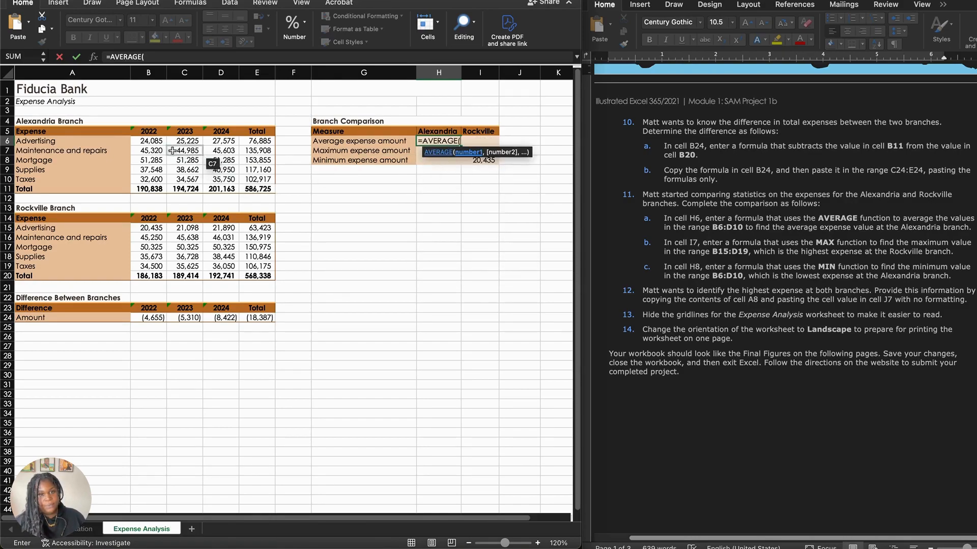
{"action": "left_click_drag", "start_coordinate": [151, 141], "coordinate": [229, 179]}
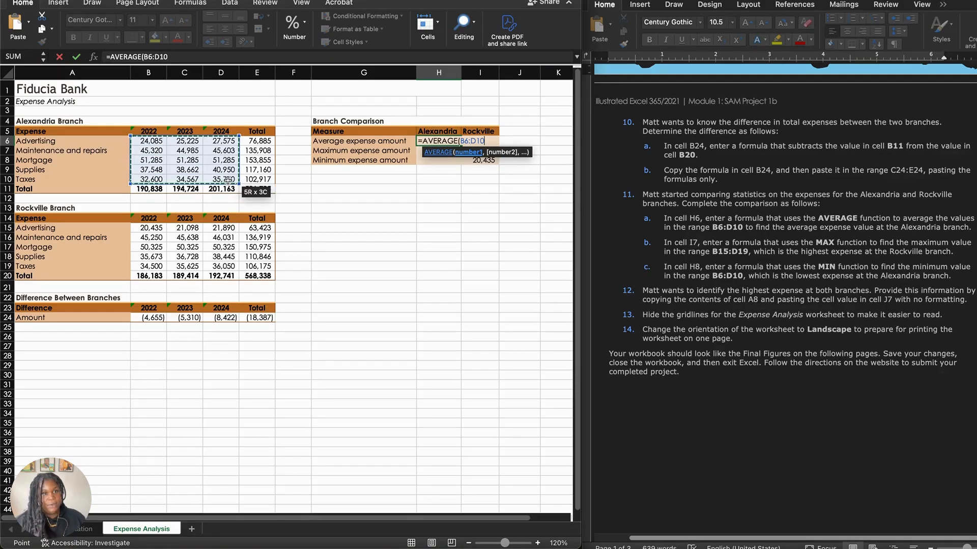
{"action": "type", "text": ")"}
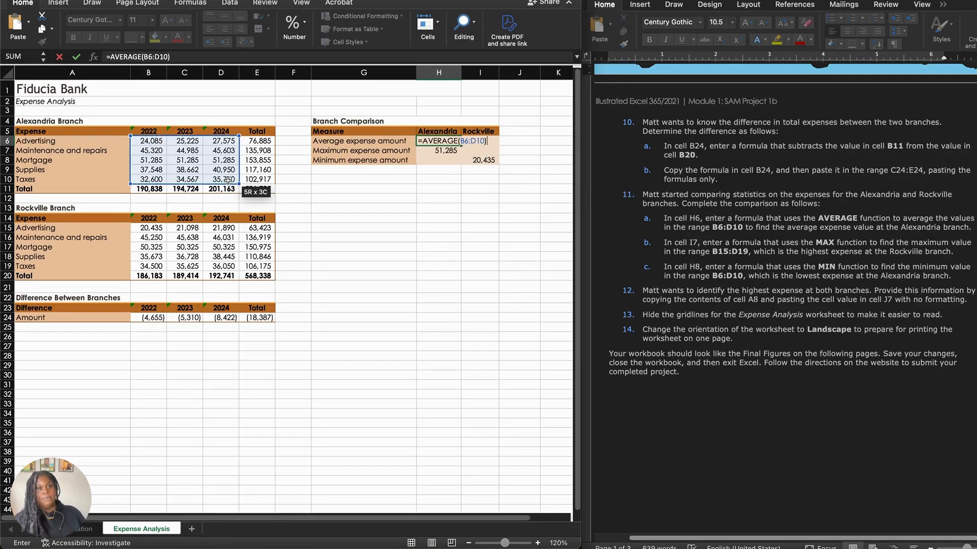
{"action": "key", "text": "Return"}
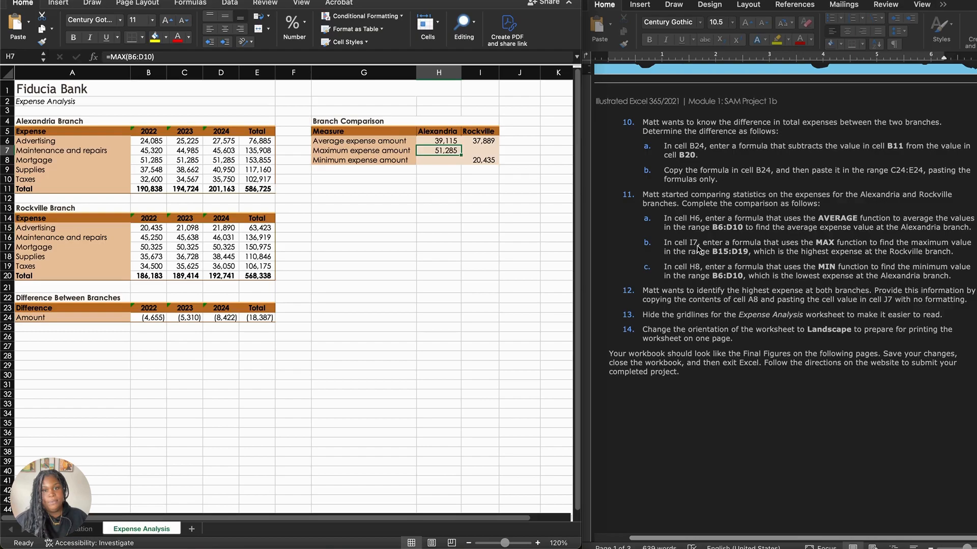
Step: Enter the formula =MAX(B15:D19) in I7 for the Rockville branch's maximum expense amount
{"action": "left_click", "coordinate": [486, 152]}
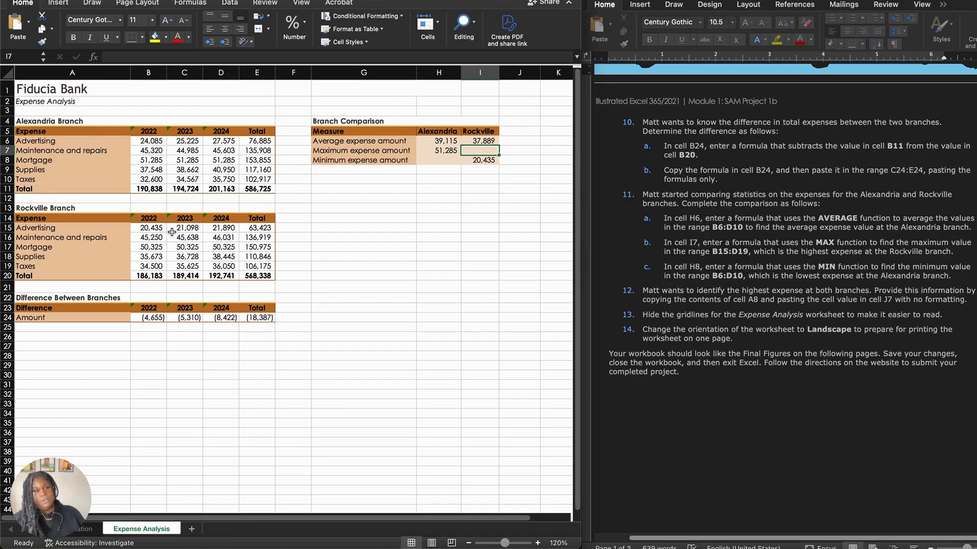
{"action": "left_click", "coordinate": [153, 228]}
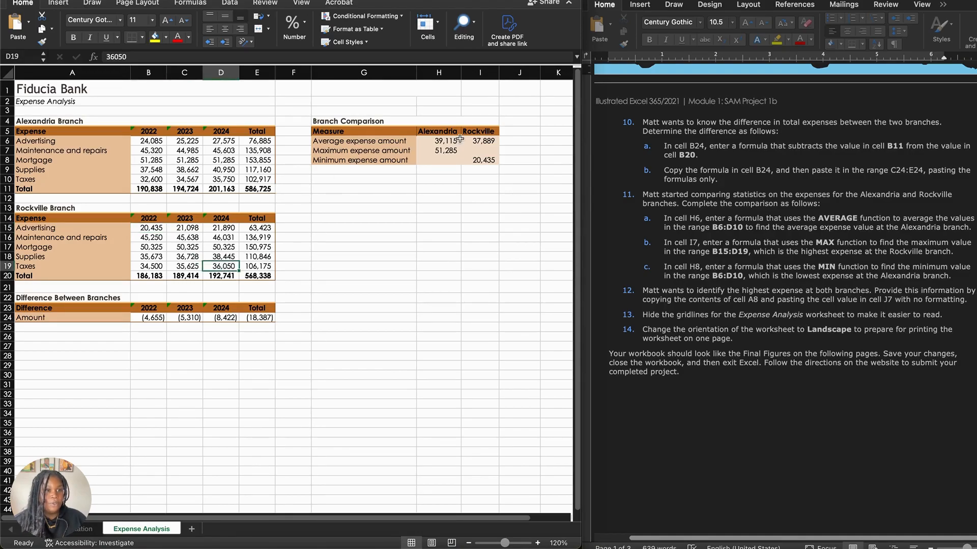
{"action": "left_click", "coordinate": [477, 150]}
{"action": "type", "text": "=MA"}
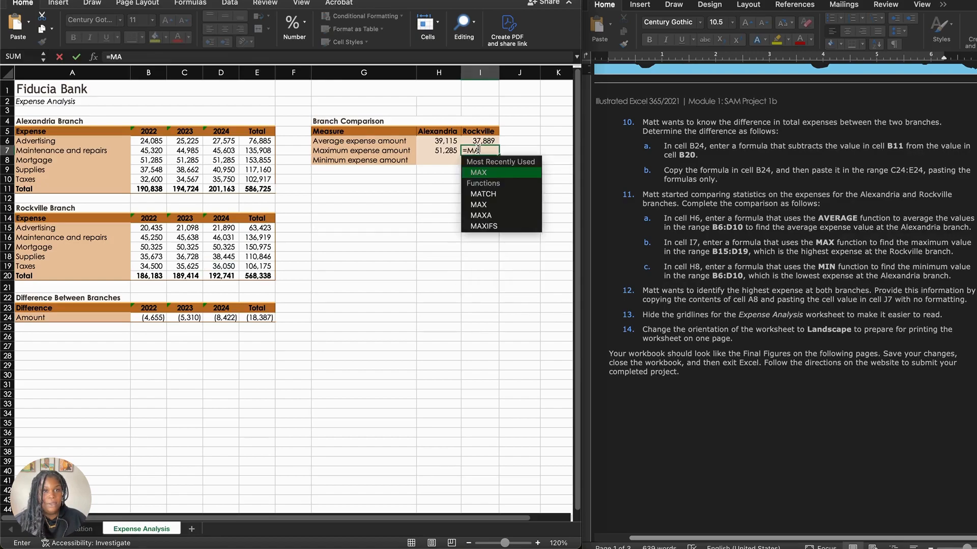
{"action": "double_click", "coordinate": [491, 174]}
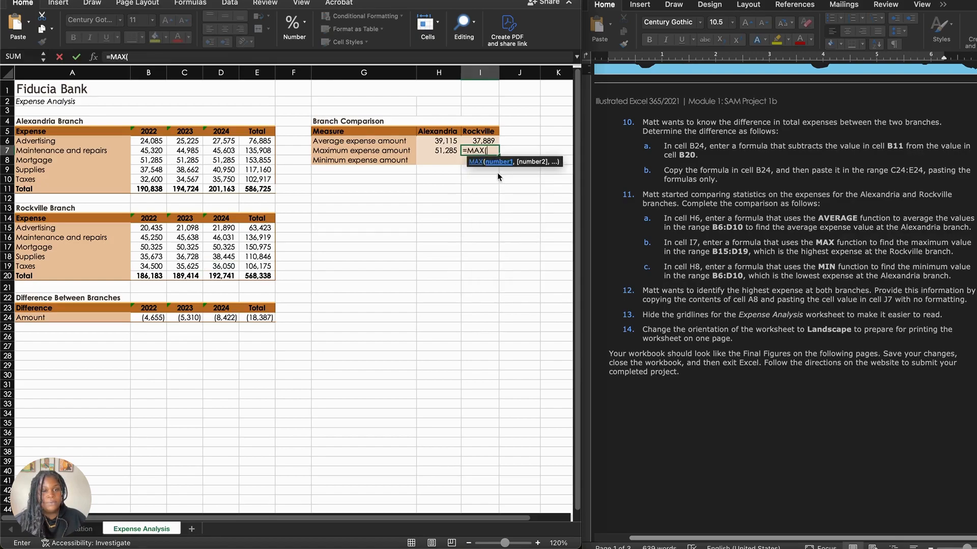
{"action": "left_click_drag", "start_coordinate": [159, 230], "coordinate": [217, 266]}
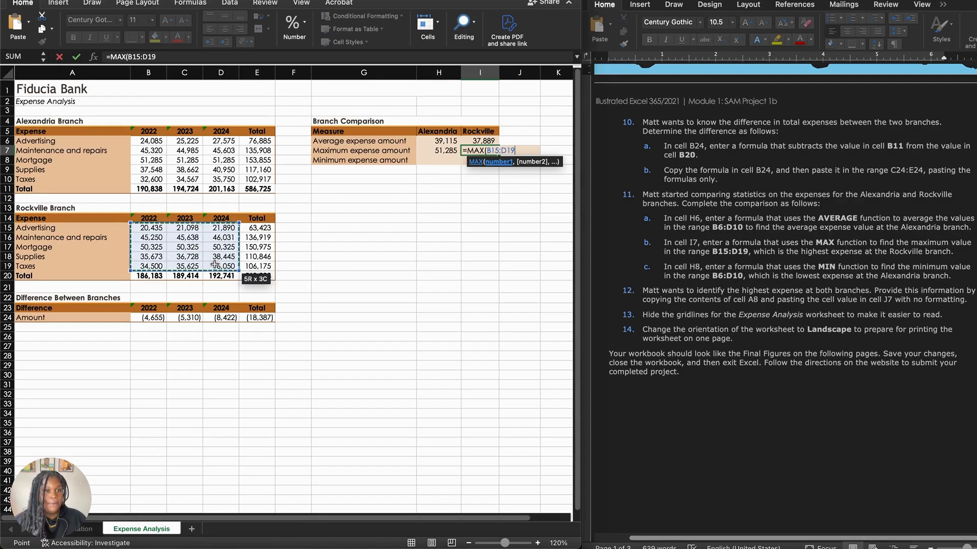
{"action": "key", "text": "Return"}
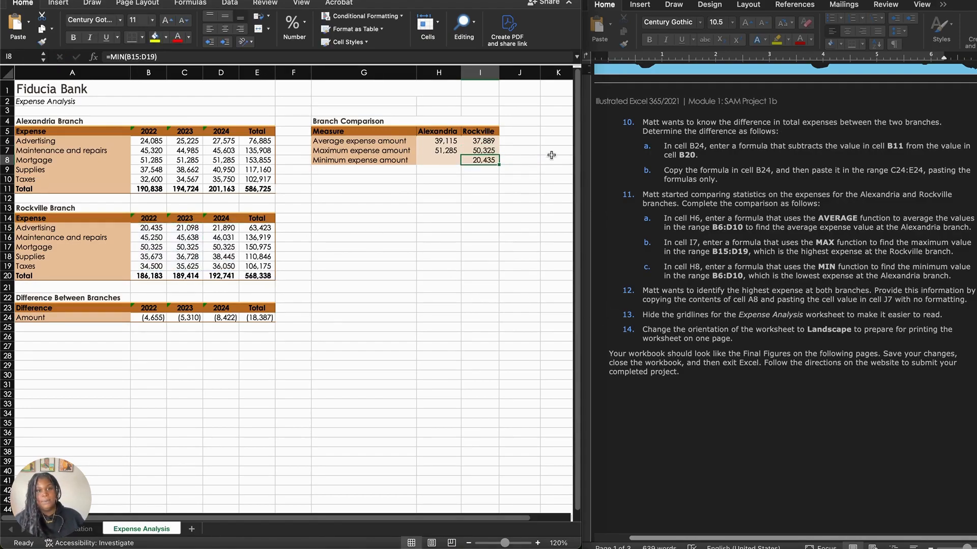
Step: Enter the formula =MIN(B6:D10) in H8 for the Alexandria branch's minimum expense amount
{"action": "left_click", "coordinate": [444, 161]}
{"action": "type", "text": "="}
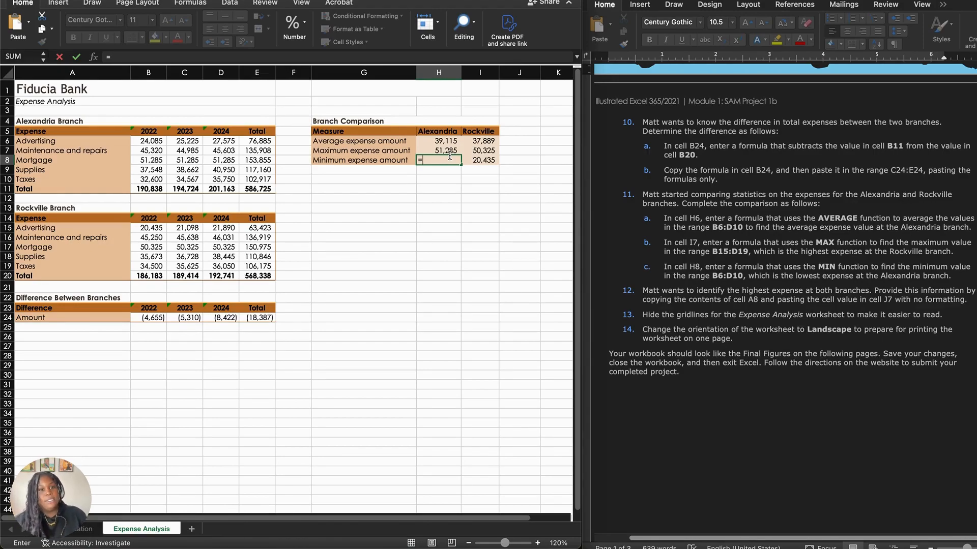
{"action": "type", "text": "M"}
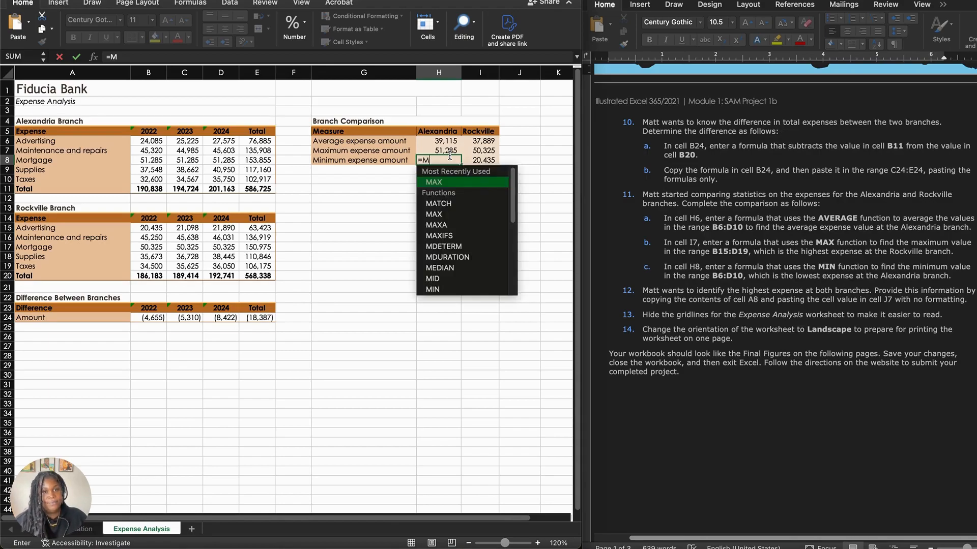
{"action": "type", "text": "i"}
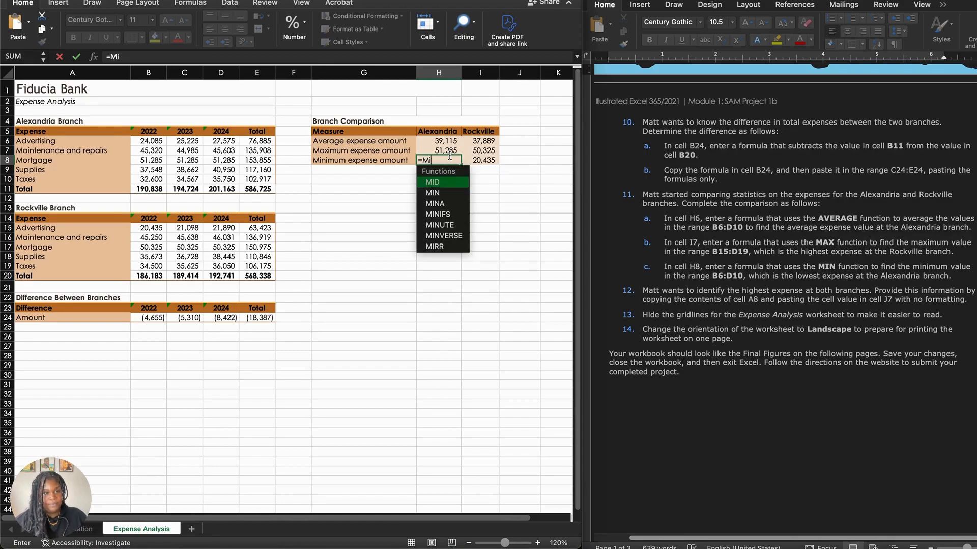
{"action": "double_click", "coordinate": [456, 192]}
{"action": "left_click_drag", "start_coordinate": [151, 141], "coordinate": [216, 179]}
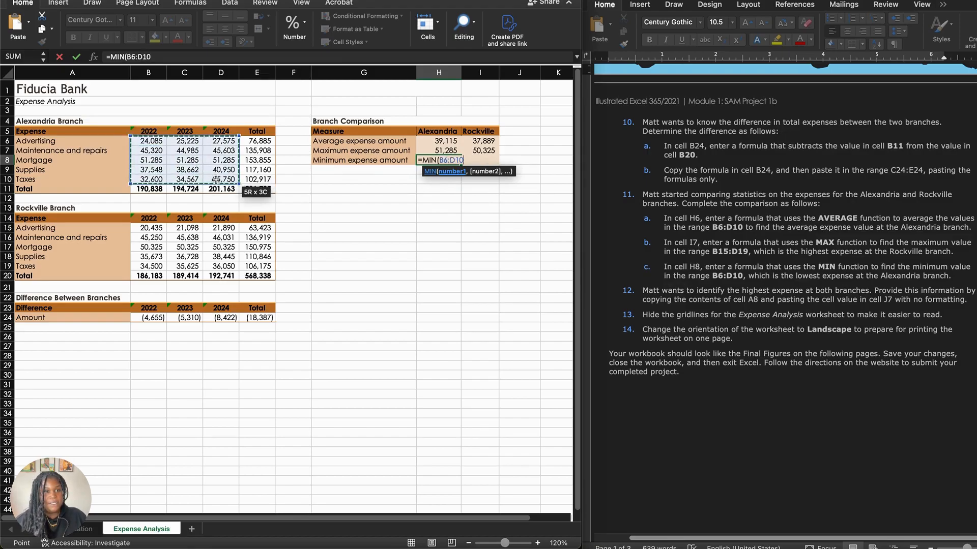
{"action": "type", "text": ")"}
{"action": "key", "text": "Return"}
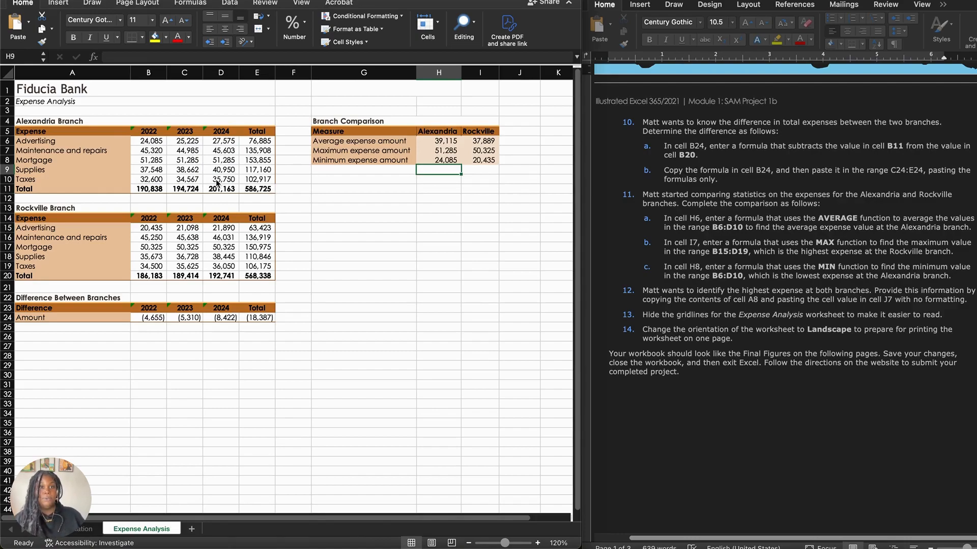
Step: Copy the Mortgage label from A8 and paste only its value into J7, without formatting
{"action": "left_click", "coordinate": [664, 298]}
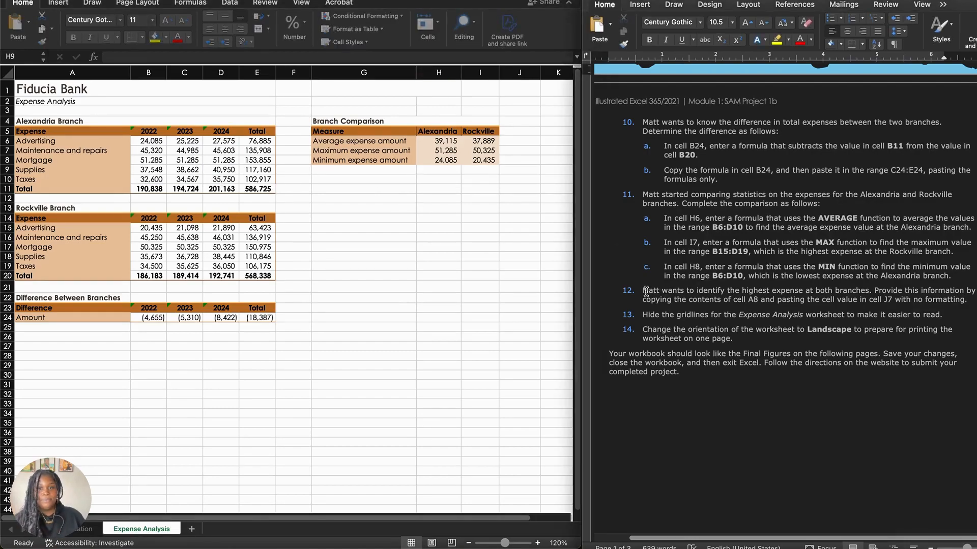
{"action": "left_click", "coordinate": [654, 294]}
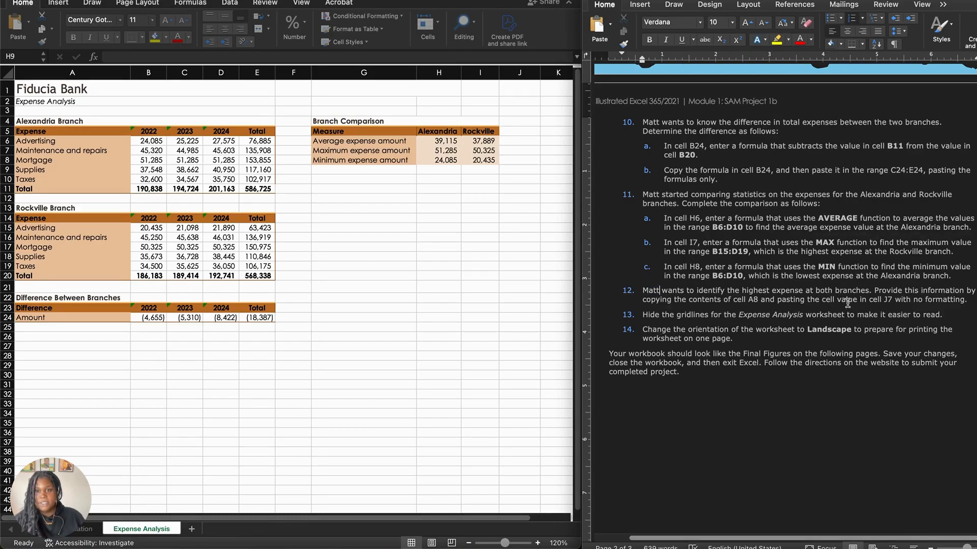
{"action": "scroll", "coordinate": [844, 302], "scroll_direction": "down", "scroll_amount": 2}
{"action": "scroll", "coordinate": [836, 302], "scroll_direction": "left", "scroll_amount": 1}
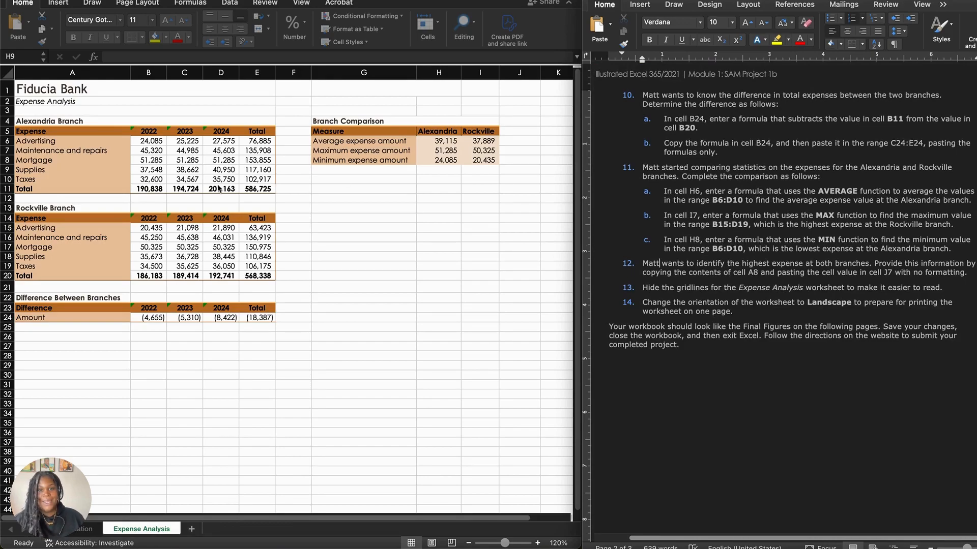
{"action": "left_click", "coordinate": [65, 161]}
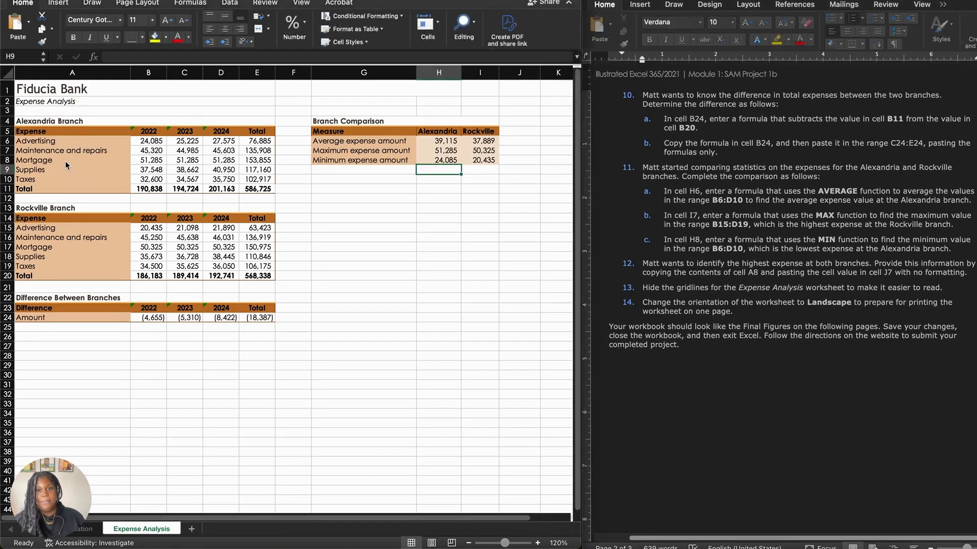
{"action": "left_click", "coordinate": [65, 157]}
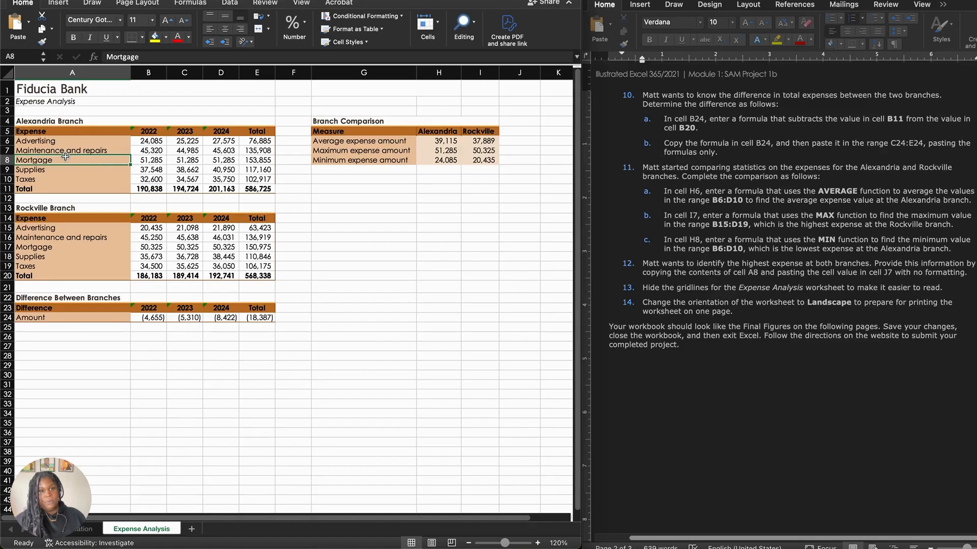
{"action": "key", "text": "super+c"}
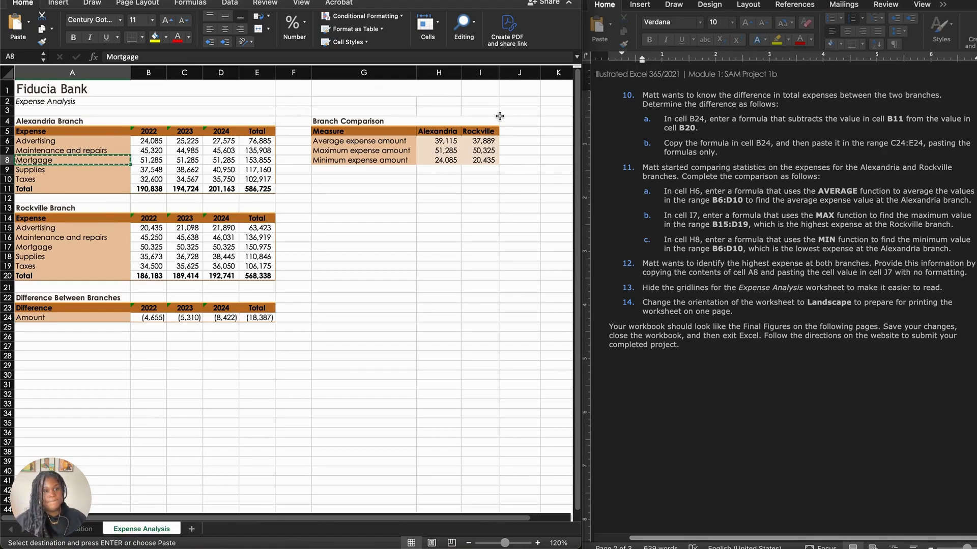
{"action": "left_click", "coordinate": [514, 150]}
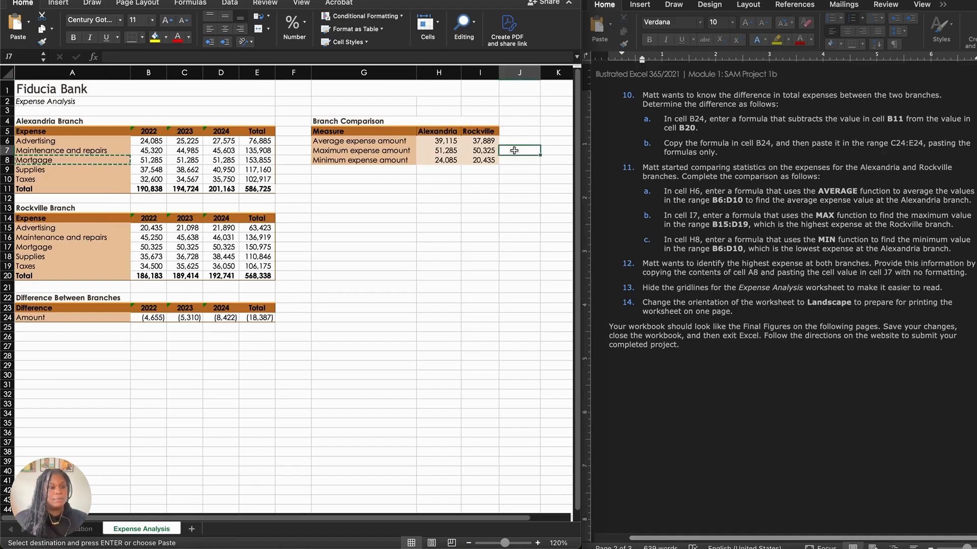
{"action": "key", "text": "super+v"}
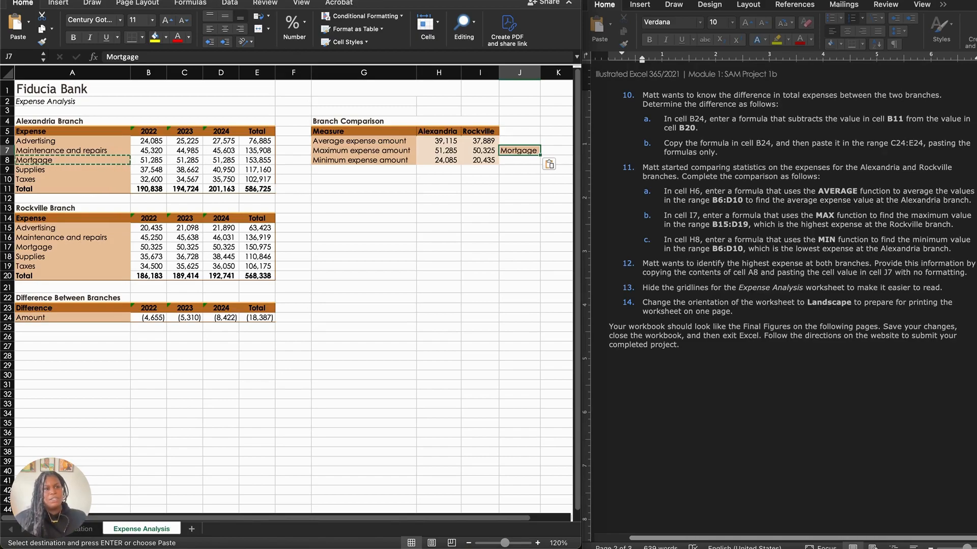
{"action": "key", "text": "super+z"}
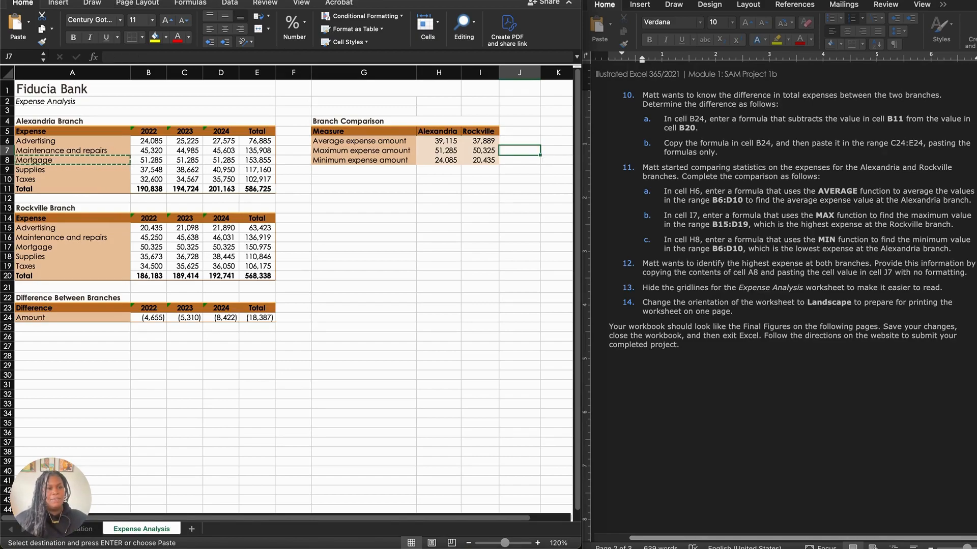
{"action": "left_click", "coordinate": [28, 23]}
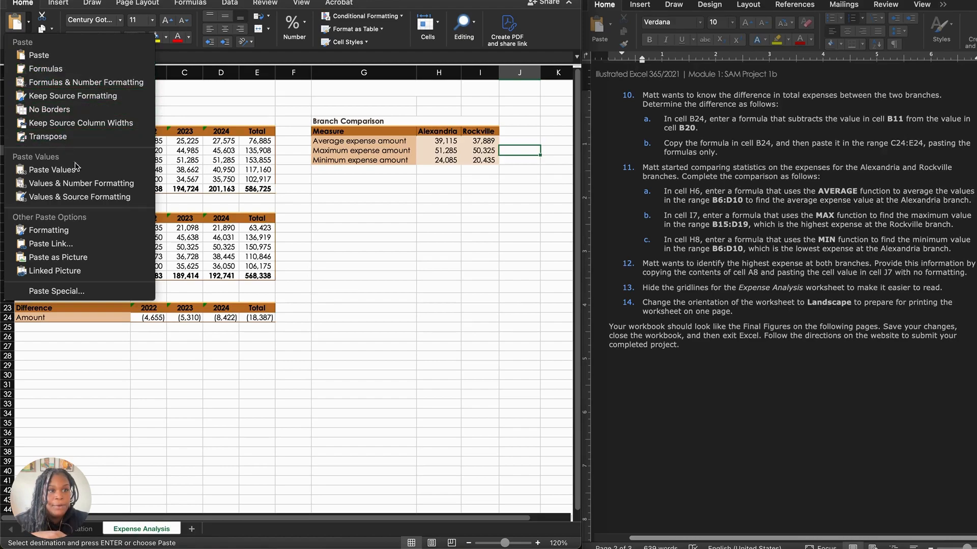
{"action": "left_click", "coordinate": [52, 170]}
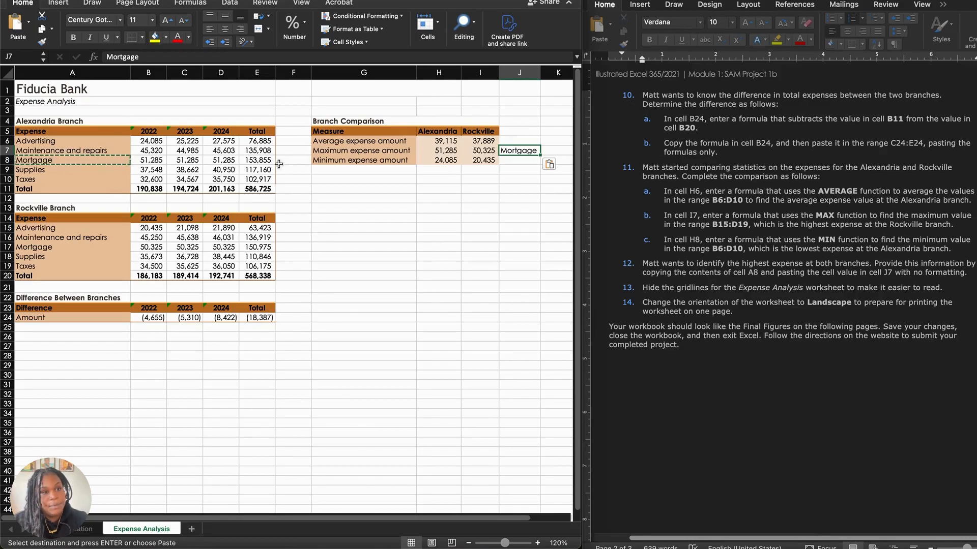
Step: Hide the gridlines on the Expense Analysis worksheet
{"action": "left_click", "coordinate": [301, 3]}
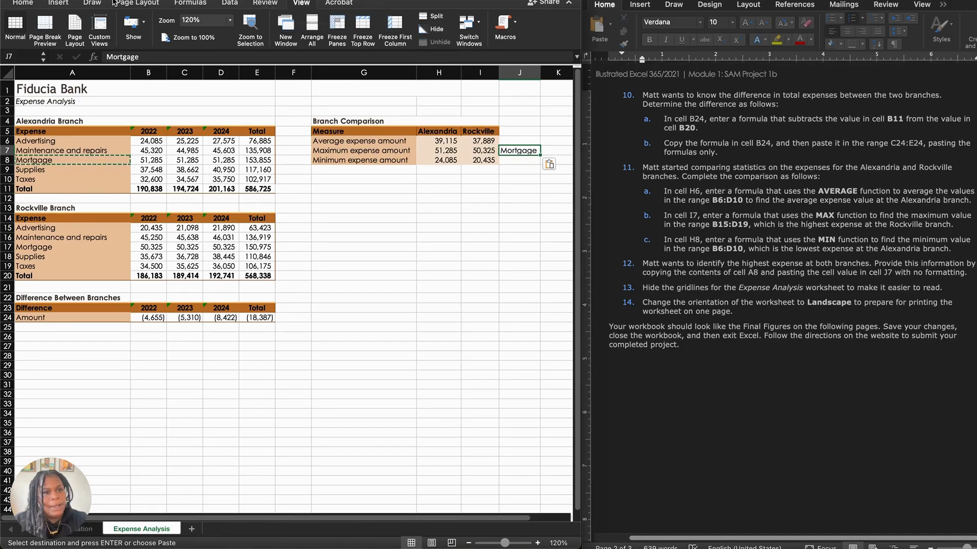
{"action": "left_click", "coordinate": [133, 28]}
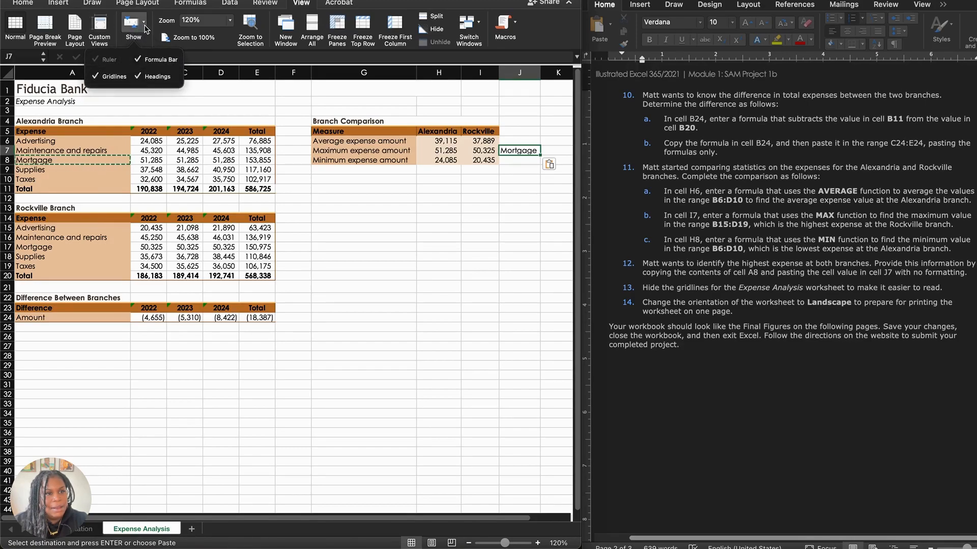
{"action": "left_click", "coordinate": [114, 77]}
{"action": "left_click", "coordinate": [335, 198]}
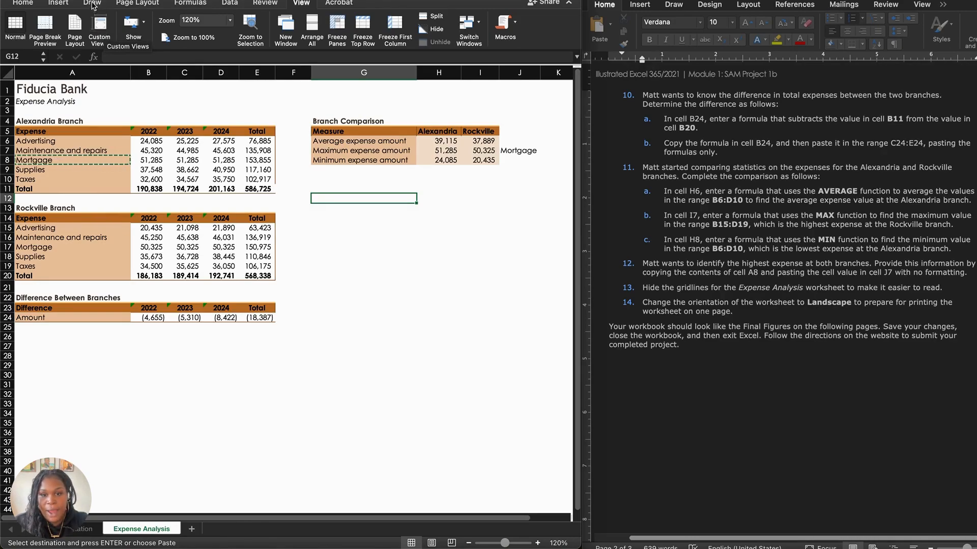
Step: Change the page orientation of the Expense Analysis worksheet to Landscape
{"action": "left_click", "coordinate": [124, 3]}
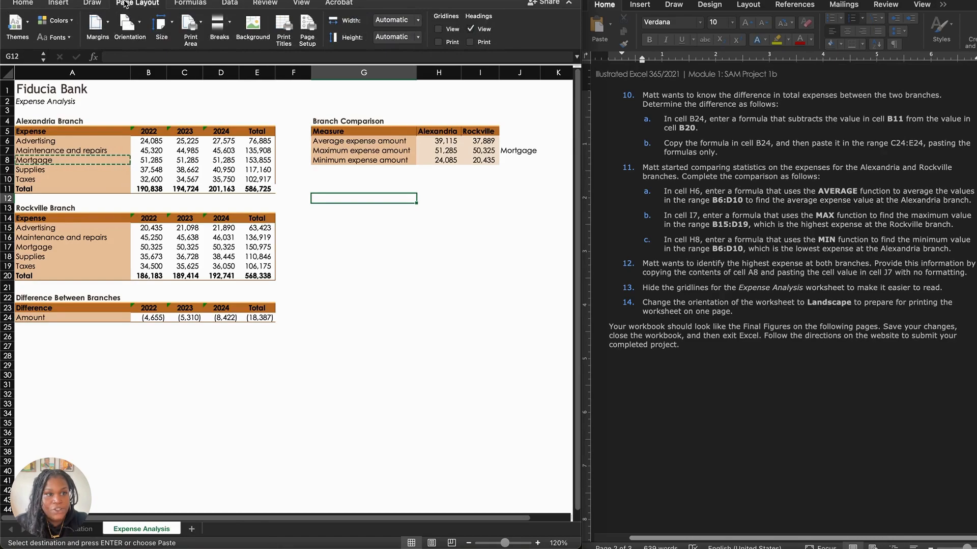
{"action": "left_click", "coordinate": [139, 25]}
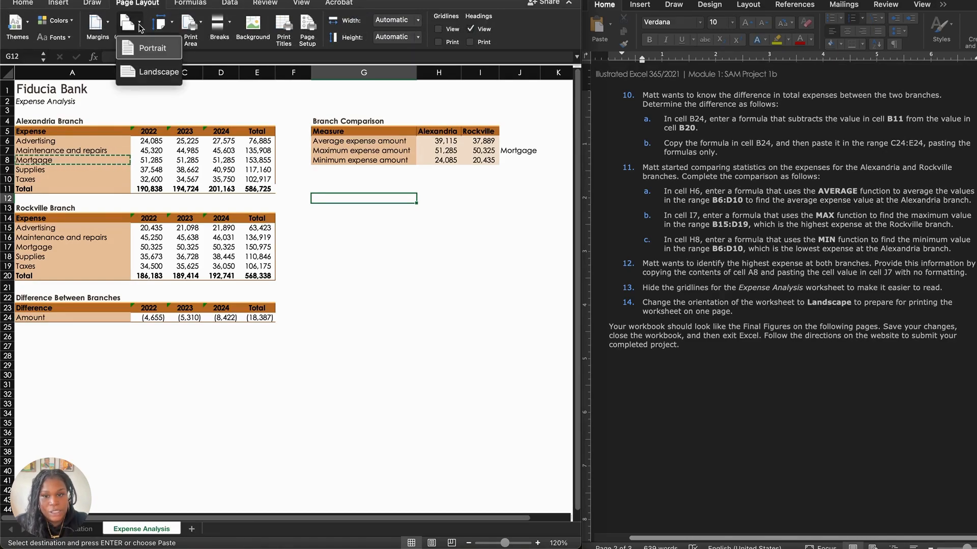
{"action": "left_click", "coordinate": [153, 72]}
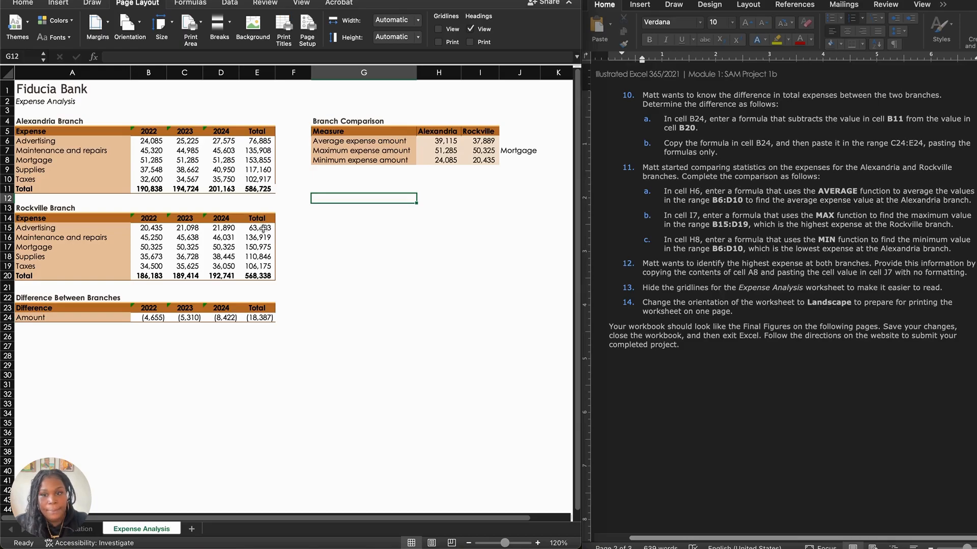
Step: Compare the finished worksheet with Final Figure 1: Expense Analysis Worksheet in the Word instructions
{"action": "scroll", "coordinate": [261, 227], "scroll_direction": "right", "scroll_amount": 5}
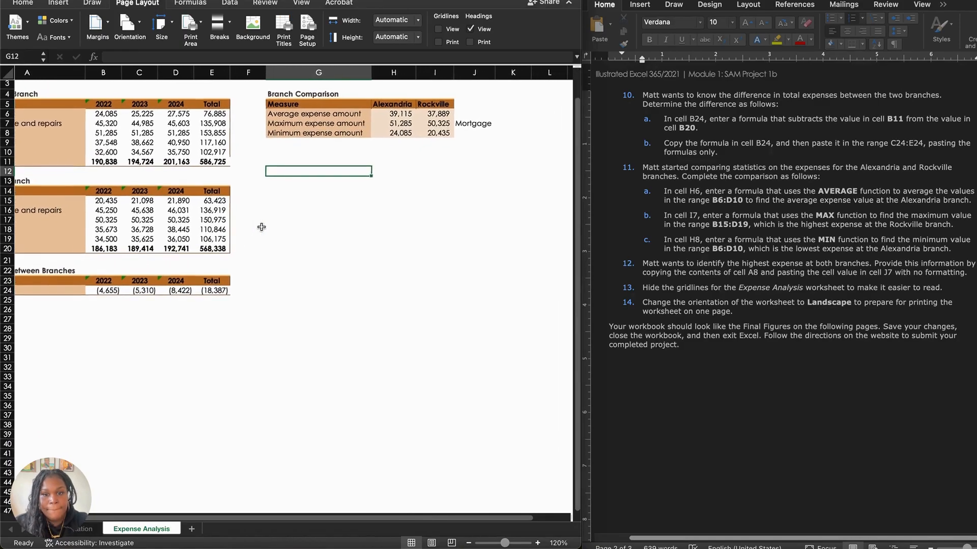
{"action": "scroll", "coordinate": [262, 227], "scroll_direction": "left", "scroll_amount": 5}
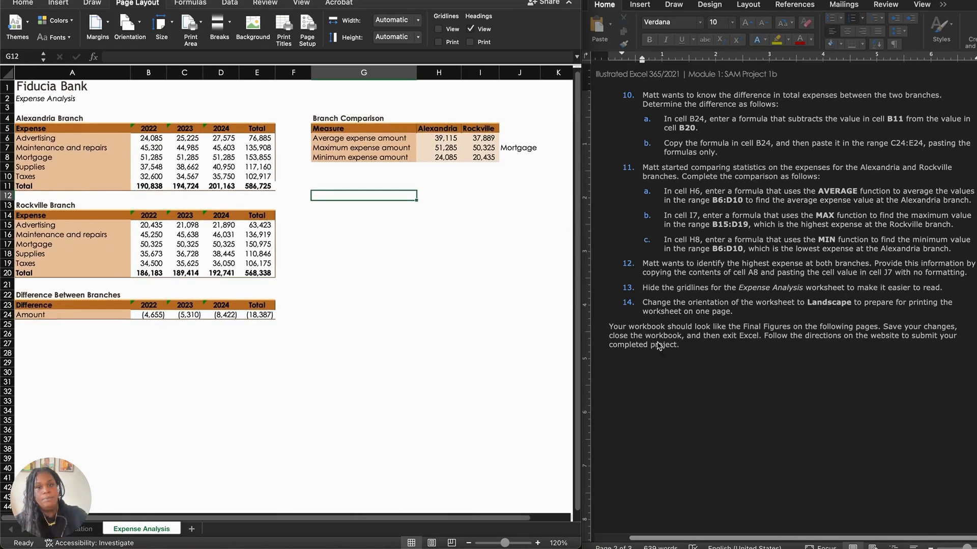
{"action": "scroll", "coordinate": [696, 409], "scroll_direction": "down", "scroll_amount": 5}
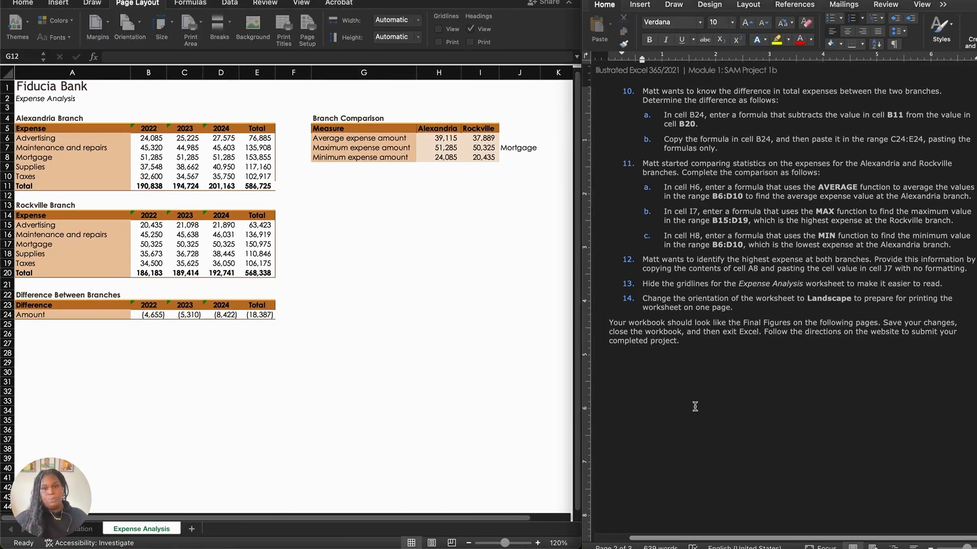
{"action": "scroll", "coordinate": [695, 407], "scroll_direction": "down", "scroll_amount": 8}
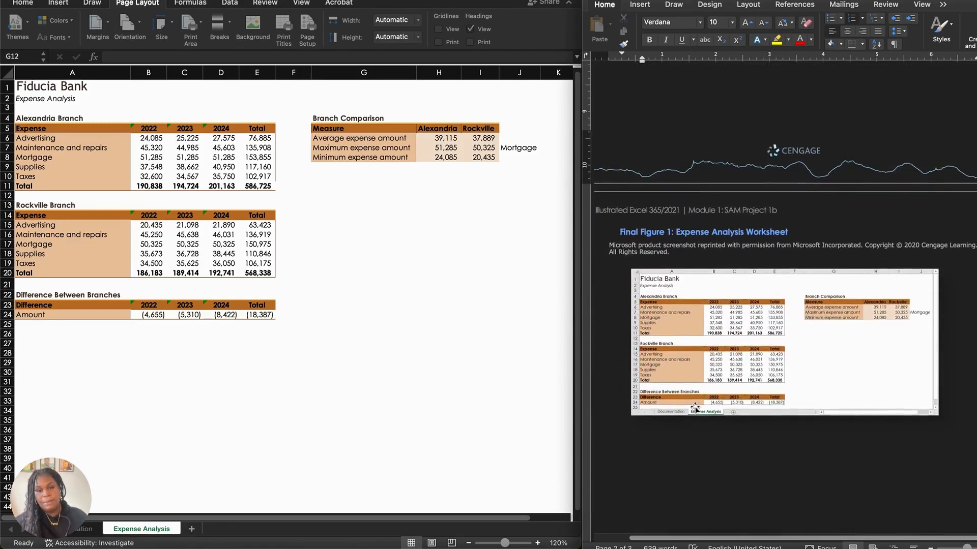
{"action": "scroll", "coordinate": [732, 354], "scroll_direction": "up", "scroll_amount": 1}
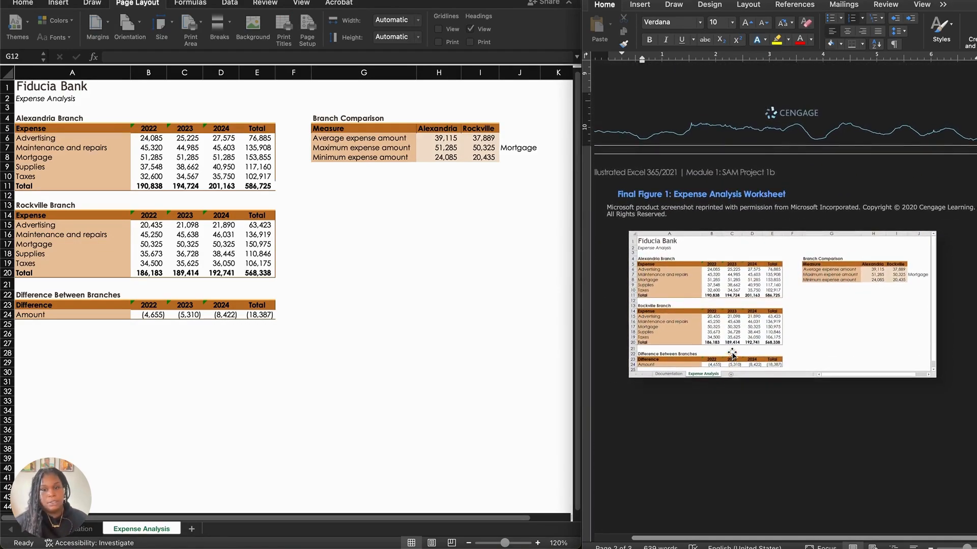
{"action": "left_click", "coordinate": [681, 275]}
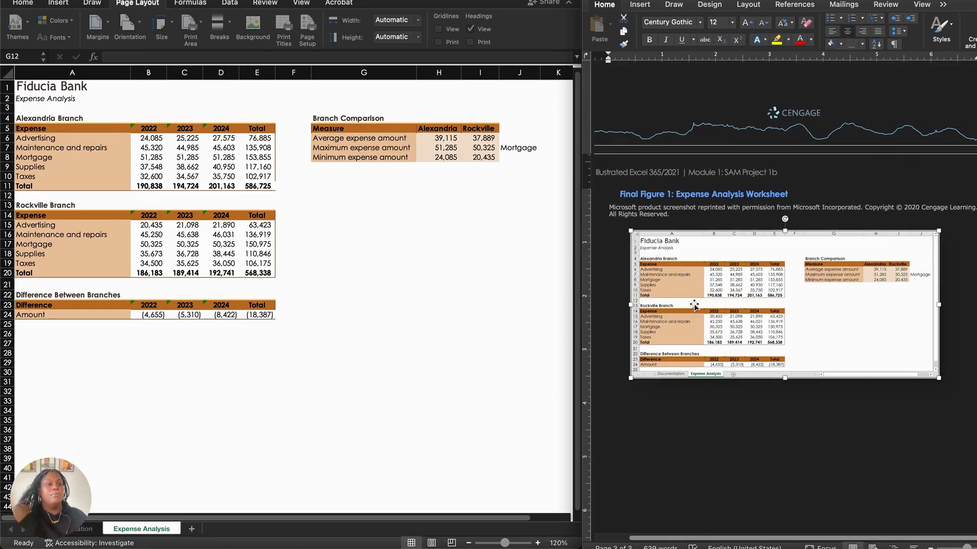